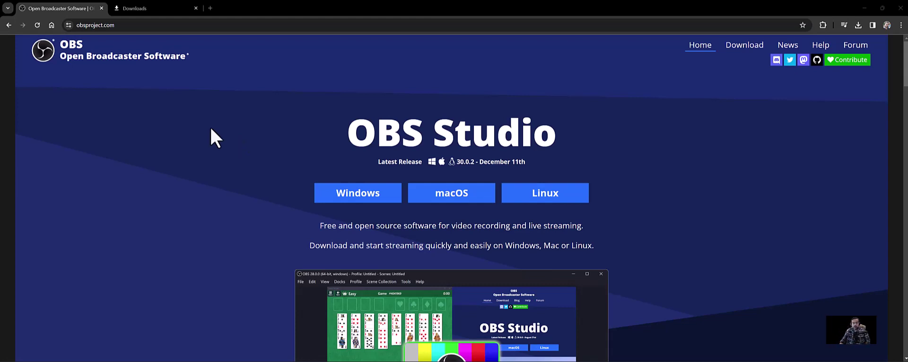
# Show Chrome's recent downloads to find the OBS-Studio-30.0.2 installer
pyautogui.click(121, 26)
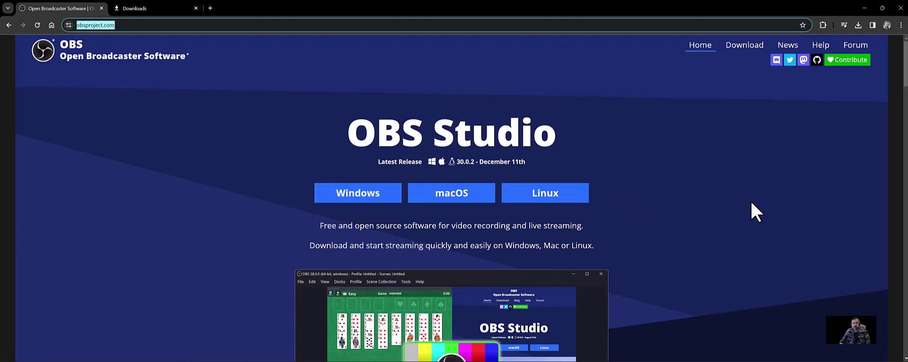
pyautogui.click(858, 24)
pyautogui.moveTo(798, 66)
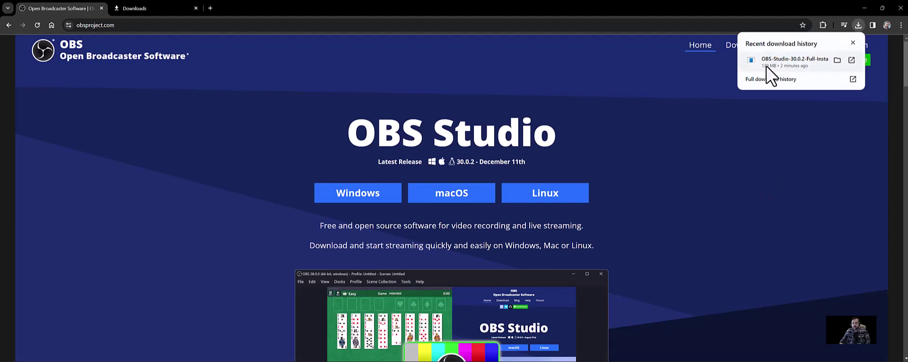
# Run the OBS-Studio-30.0.2 installer and install it through Next, I Agree and Install
pyautogui.click(801, 64)
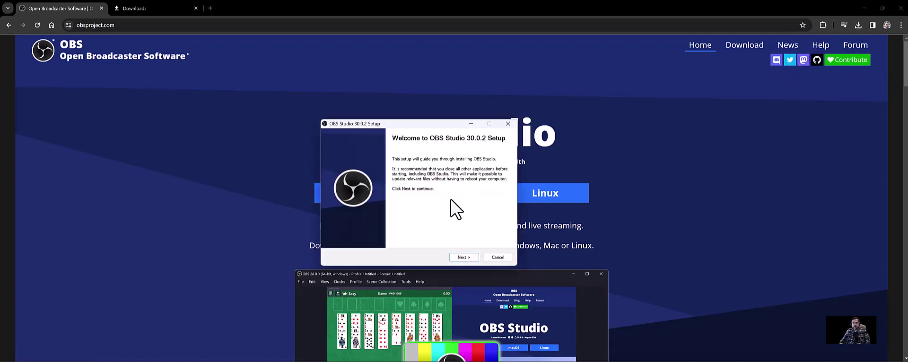
pyautogui.click(463, 258)
pyautogui.click(463, 257)
pyautogui.click(464, 257)
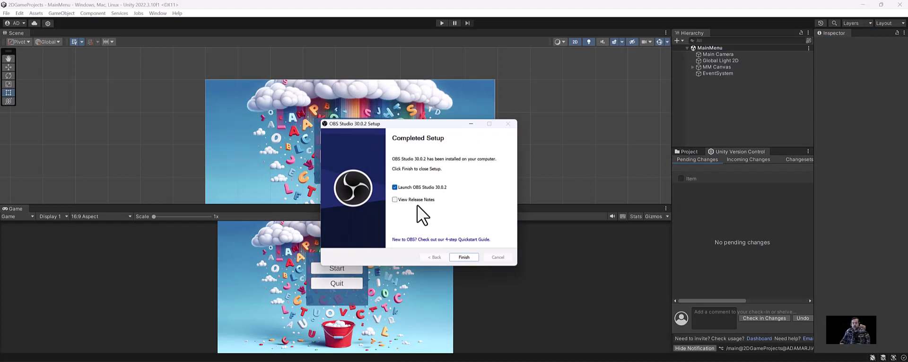
pyautogui.moveTo(405, 123); pyautogui.dragTo(496, 128)
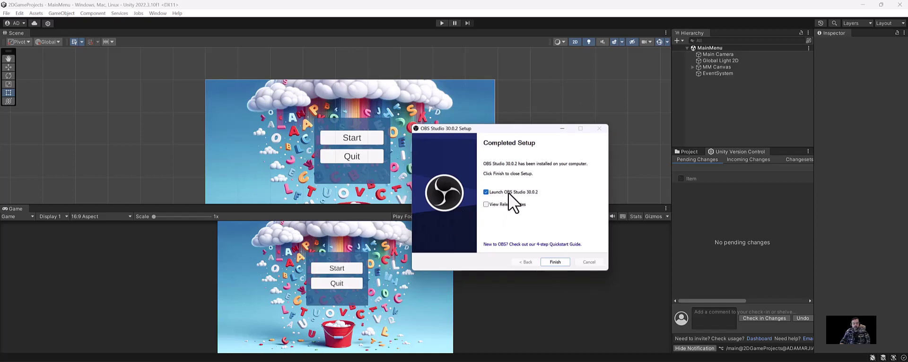
# Launch OBS and apply the wizard's recording-only settings: 1920x1080 at 60 FPS
pyautogui.click(554, 262)
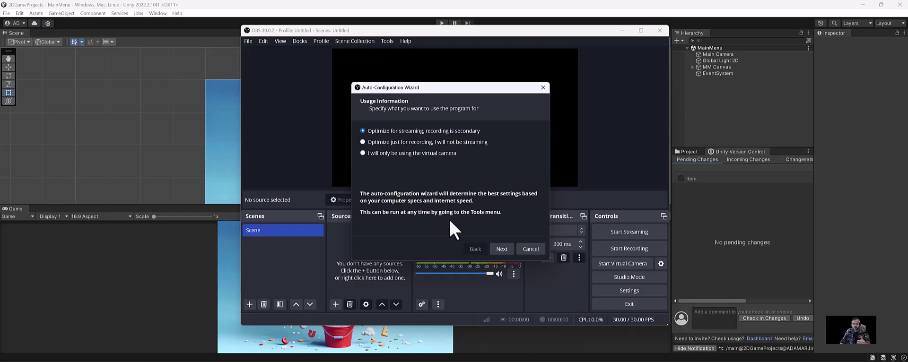
pyautogui.moveTo(442, 93); pyautogui.dragTo(543, 87)
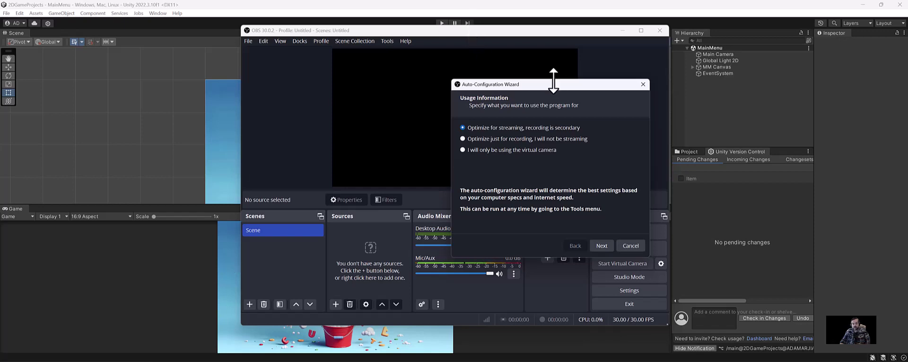
pyautogui.moveTo(556, 84); pyautogui.dragTo(499, 73)
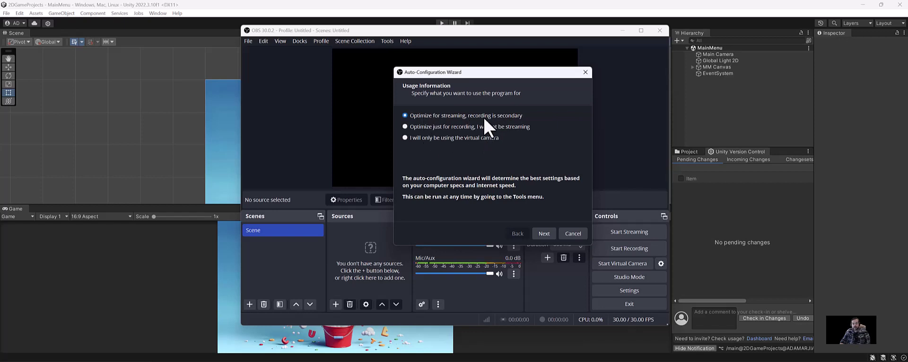
pyautogui.click(432, 128)
pyautogui.click(545, 233)
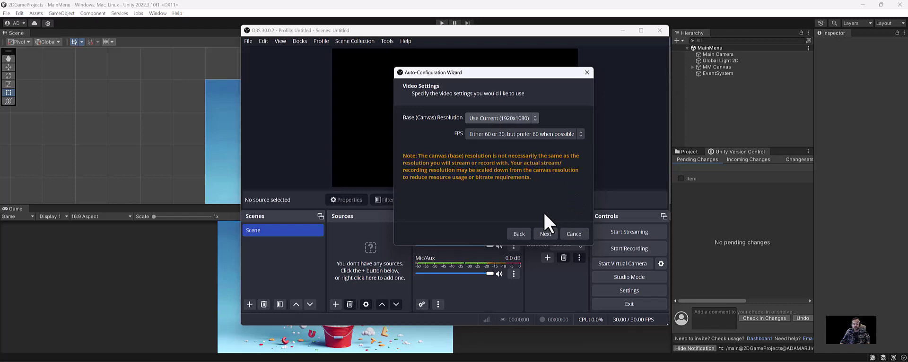
pyautogui.click(546, 234)
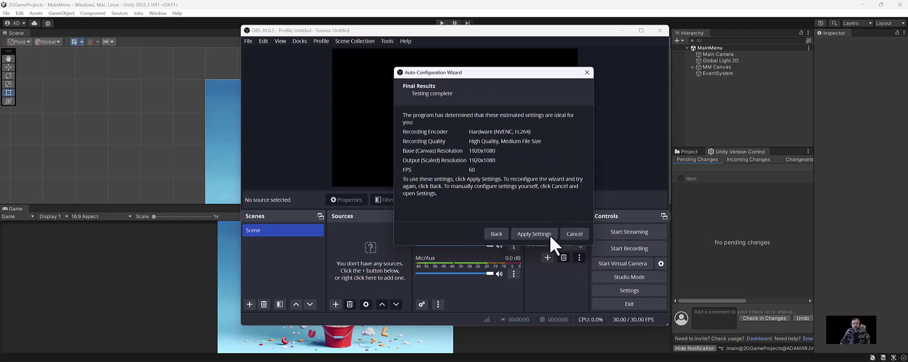
pyautogui.click(548, 234)
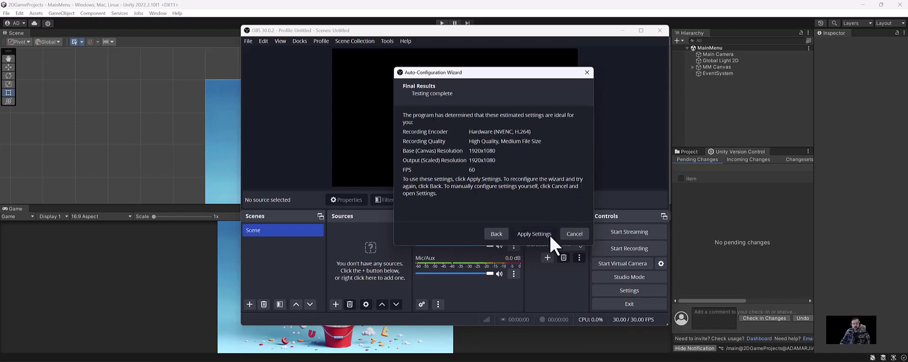
# Maximize OBS, re-dock the Sources panel beside Scenes, and list source types to add
pyautogui.click(642, 30)
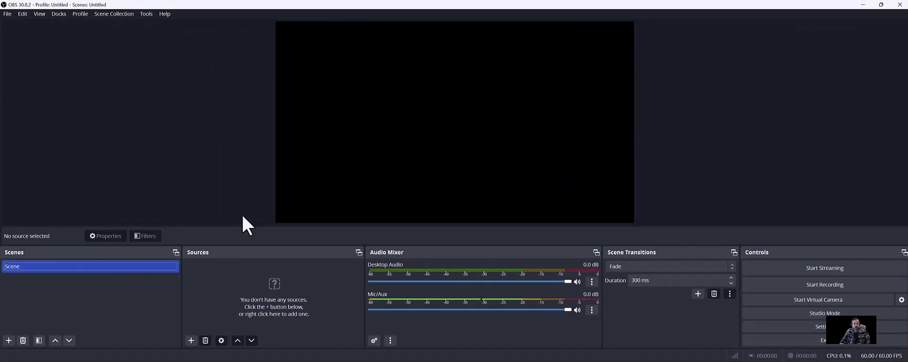
pyautogui.click(358, 252)
pyautogui.moveTo(332, 238); pyautogui.dragTo(526, 203)
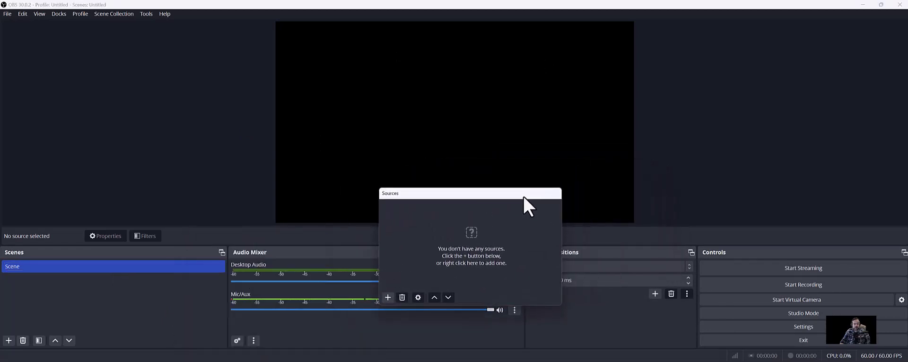
pyautogui.moveTo(423, 194); pyautogui.dragTo(219, 304)
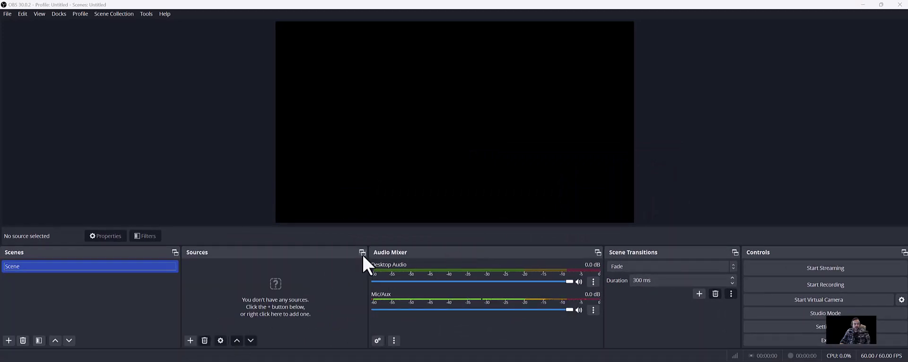
pyautogui.click(189, 343)
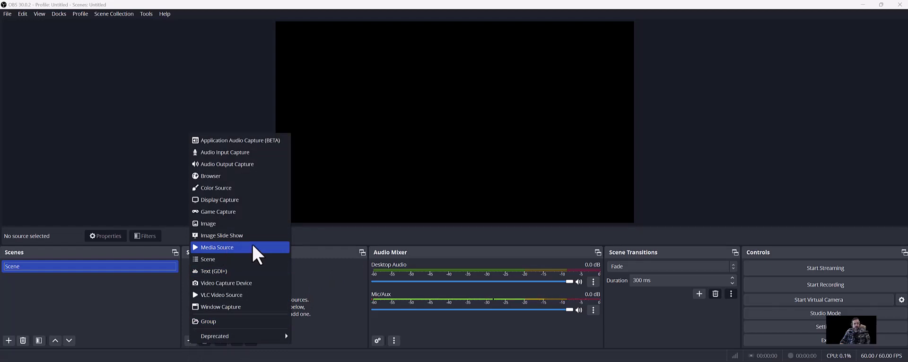
# Add a Display Capture source named 'Monitor 01' capturing the LS34A650U display
pyautogui.click(240, 200)
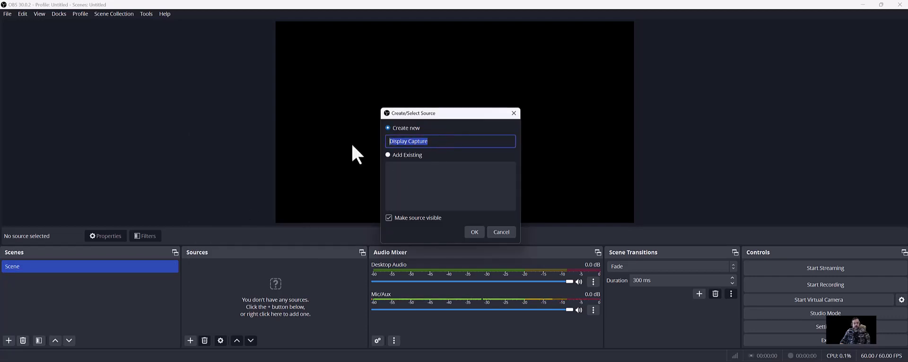
pyautogui.write('Monitor 01')
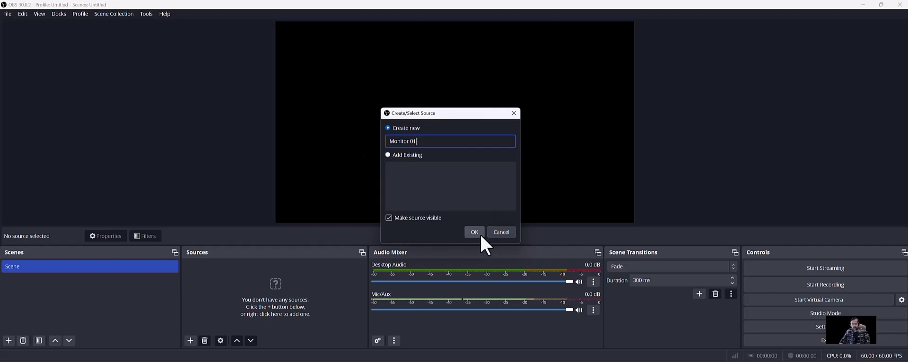
pyautogui.click(477, 233)
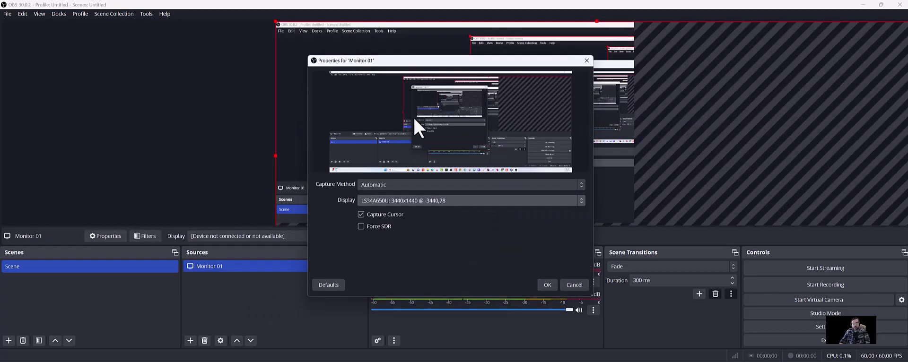
pyautogui.moveTo(410, 62); pyautogui.dragTo(389, 69)
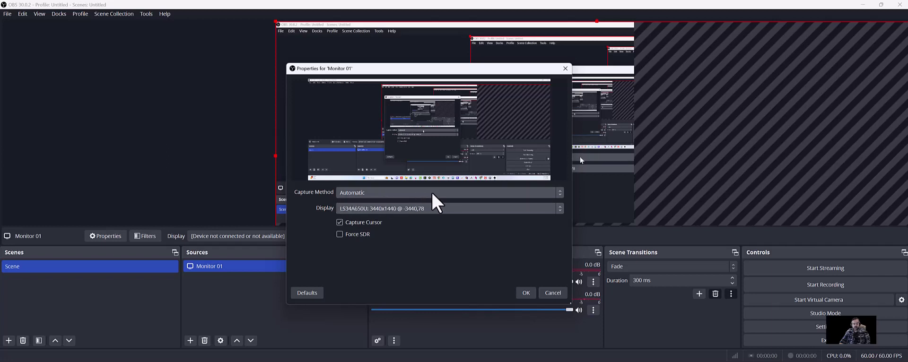
pyautogui.click(526, 208)
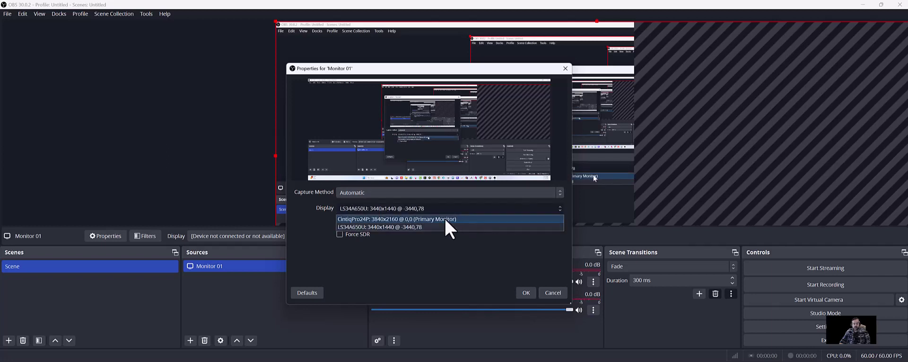
pyautogui.click(422, 227)
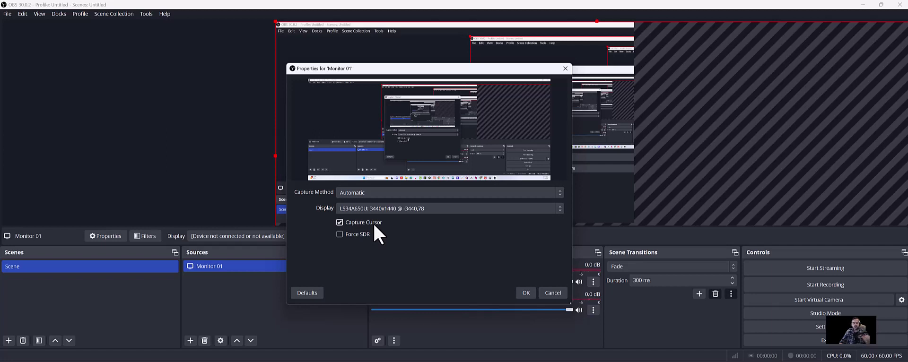
pyautogui.click(526, 293)
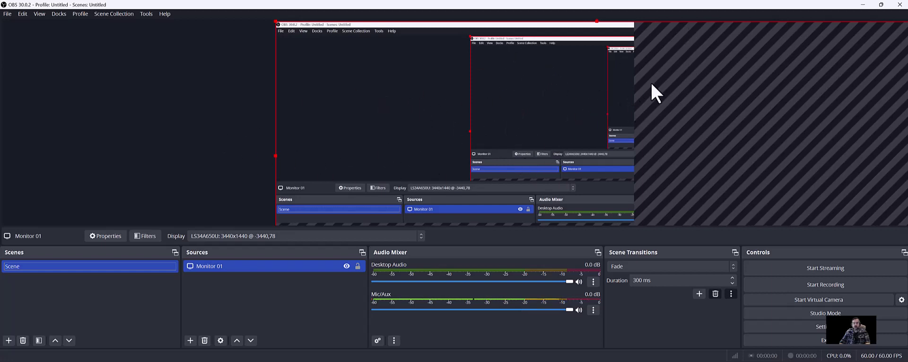
pyautogui.keyDown('alt'); pyautogui.click(529, 147); pyautogui.keyUp('alt')
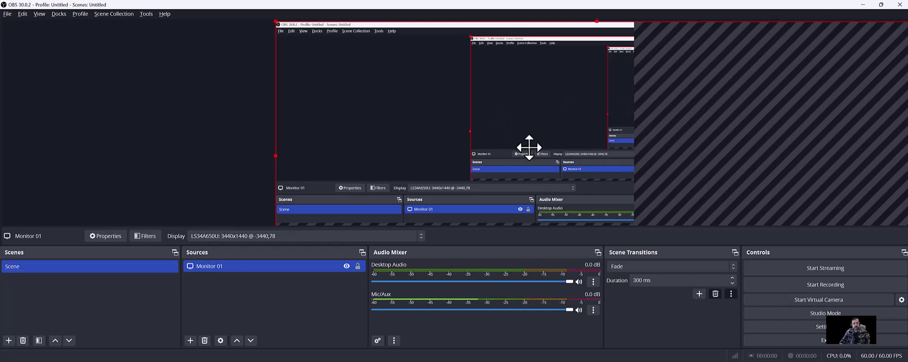
pyautogui.moveTo(529, 147); pyautogui.dragTo(577, 156)
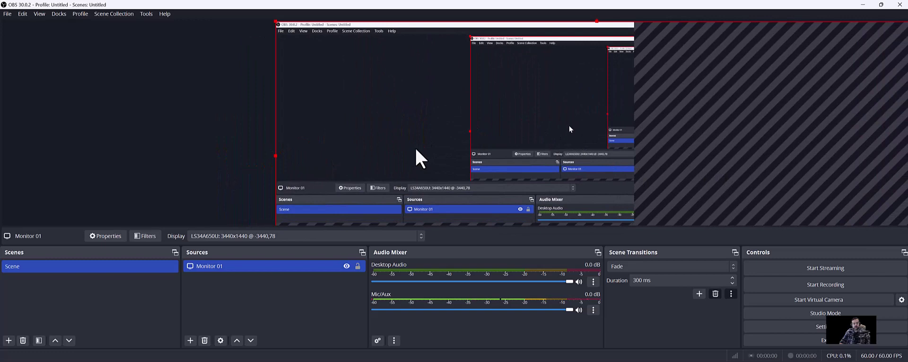
pyautogui.click(222, 226)
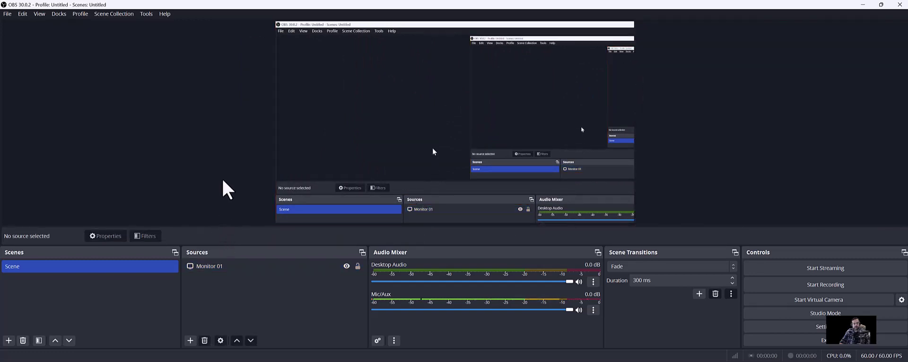
pyautogui.click(673, 47)
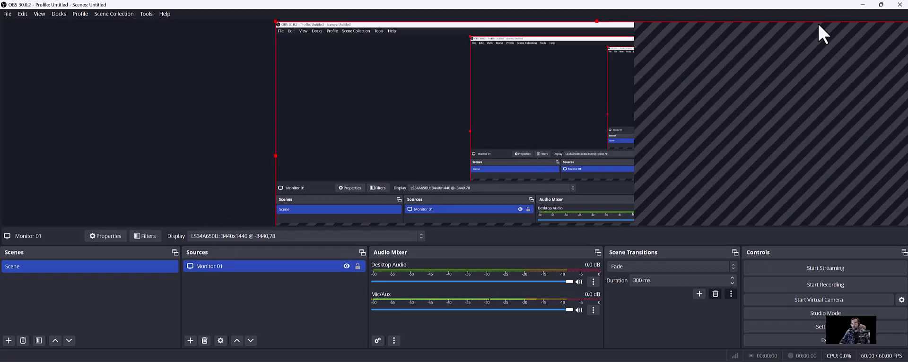
pyautogui.moveTo(801, 4); pyautogui.dragTo(641, 38)
pyautogui.click(723, 37)
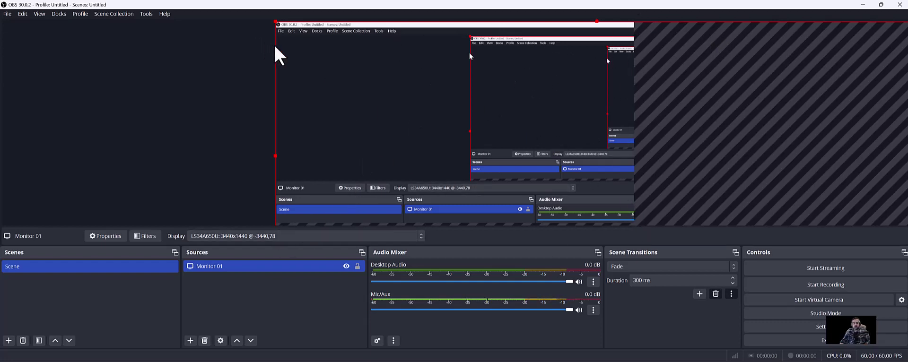
pyautogui.rightClick(354, 46)
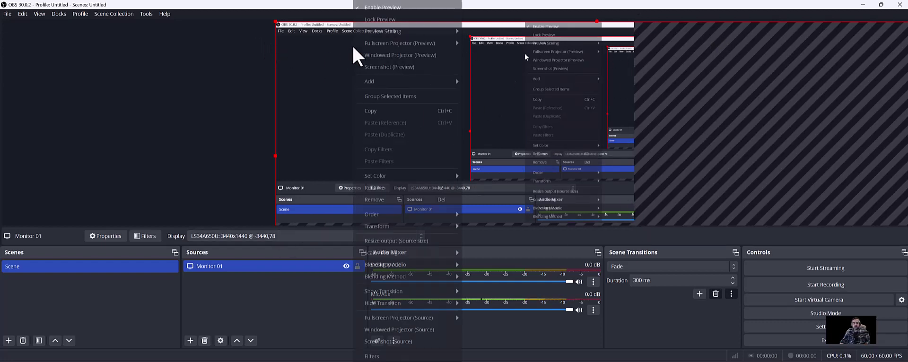
pyautogui.click(408, 243)
pyautogui.click(509, 201)
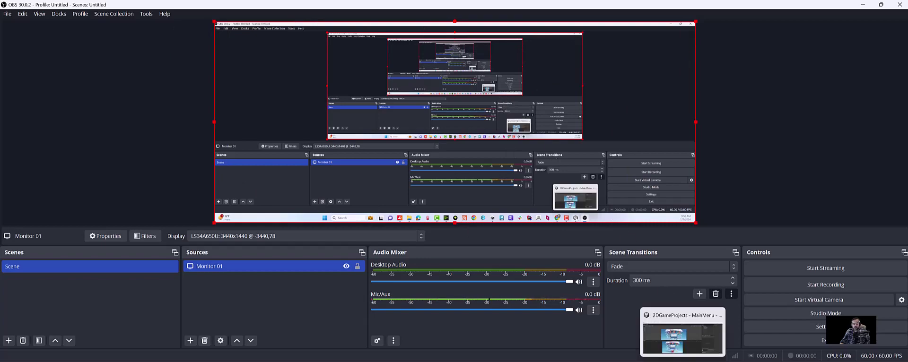
pyautogui.click(684, 334)
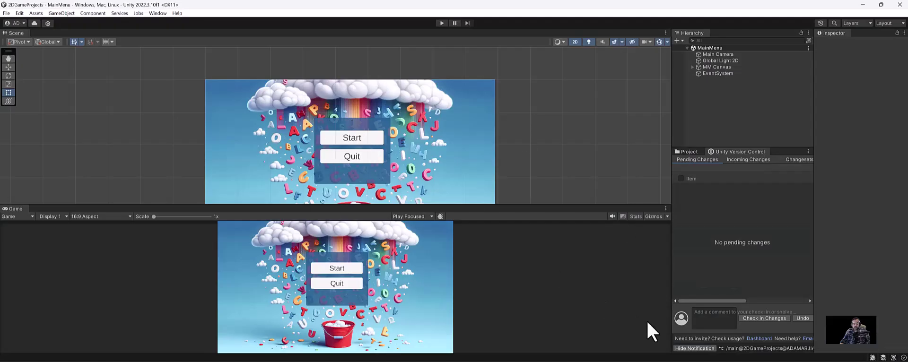
pyautogui.click(662, 345)
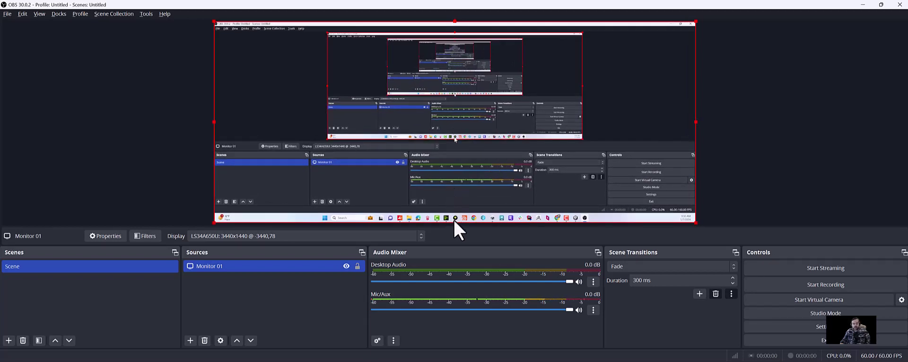
# Crop the taskbar off the bottom of Monitor 01 and review its properties unchanged
pyautogui.moveTo(454, 222); pyautogui.dragTo(457, 212)
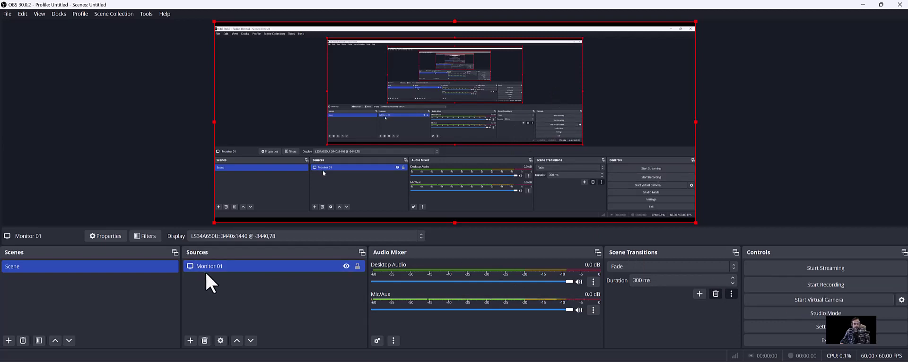
pyautogui.click(107, 236)
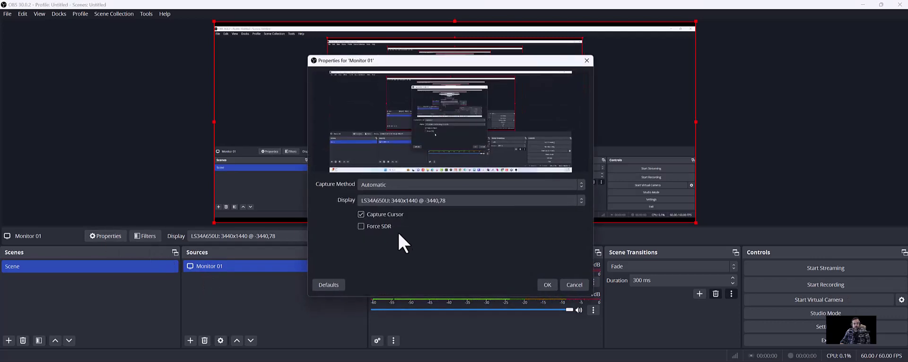
pyautogui.click(587, 60)
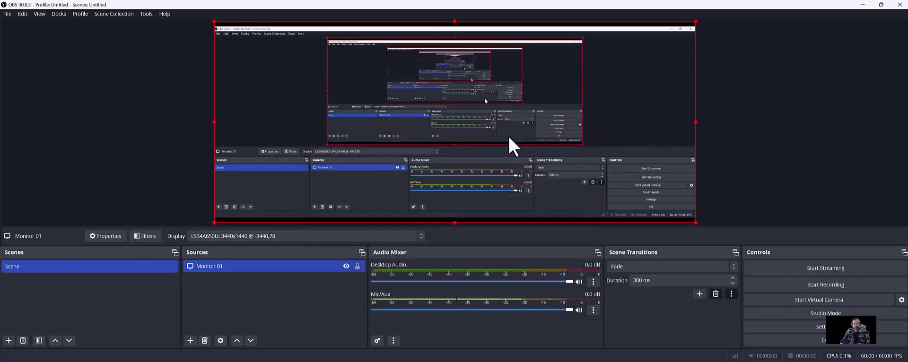
# Browse the Edit, View and File menus
pyautogui.click(23, 13)
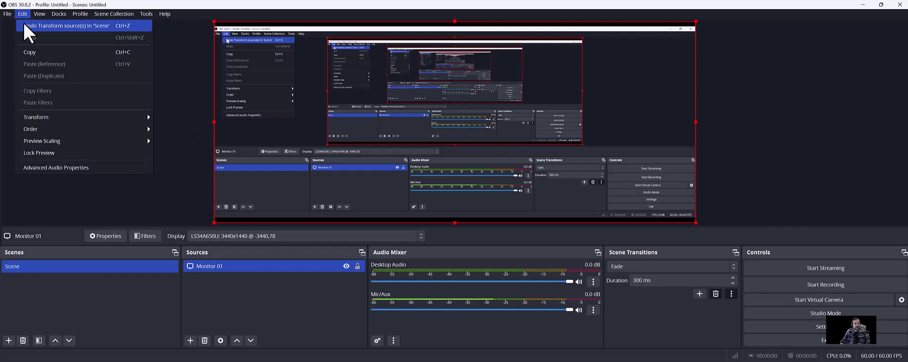
pyautogui.moveTo(103, 143)
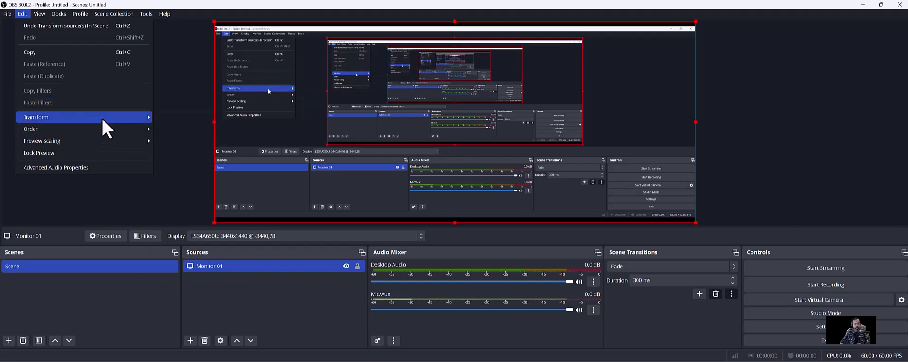
pyautogui.click(40, 13)
pyautogui.click(7, 14)
# In Output settings, set the recording format to MPEG-4 (.mp4) with AAC audio
pyautogui.click(32, 52)
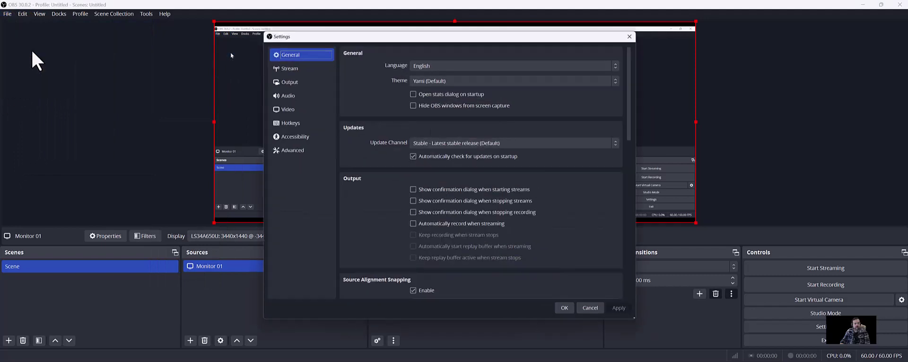
pyautogui.click(289, 80)
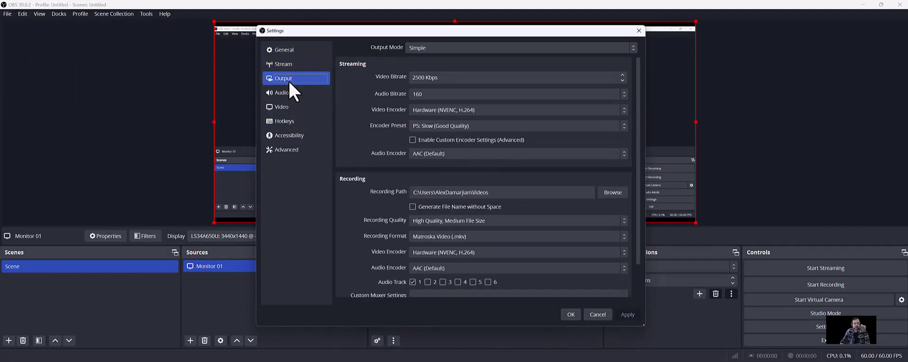
pyautogui.click(501, 236)
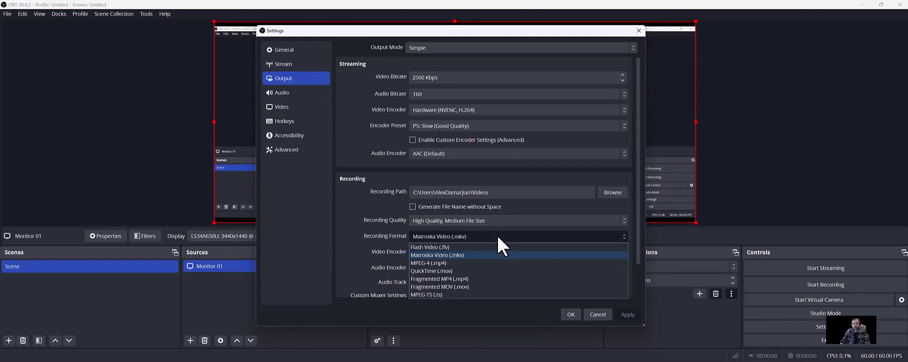
pyautogui.click(497, 264)
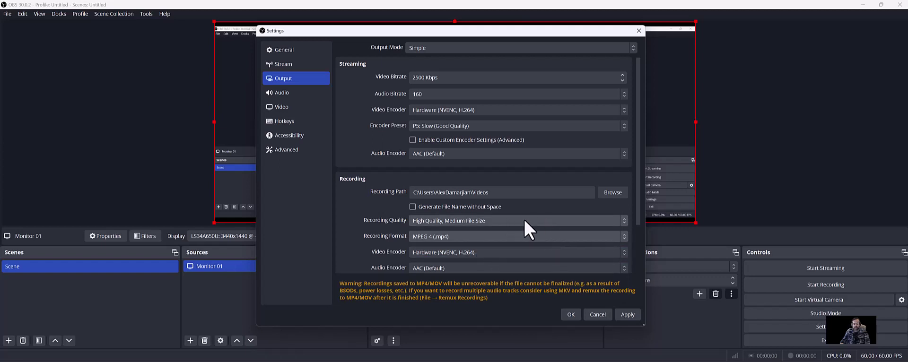
pyautogui.click(436, 268)
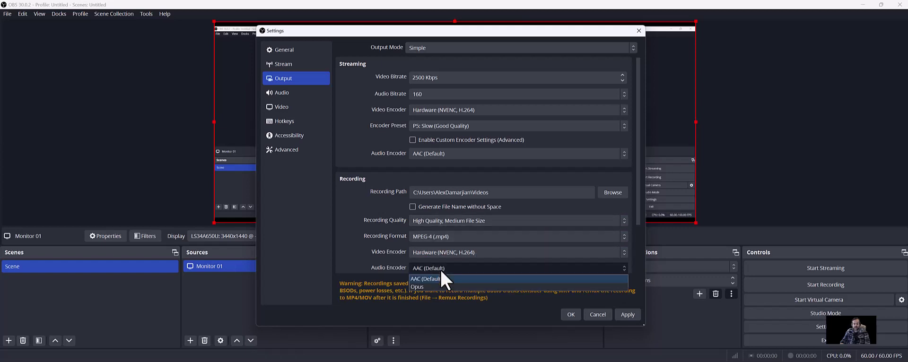
pyautogui.click(438, 268)
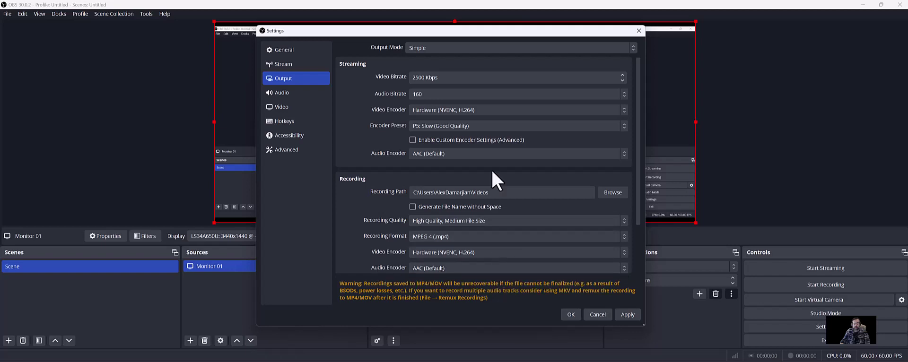
# Review the Audio settings, then apply and save the changes
pyautogui.click(311, 92)
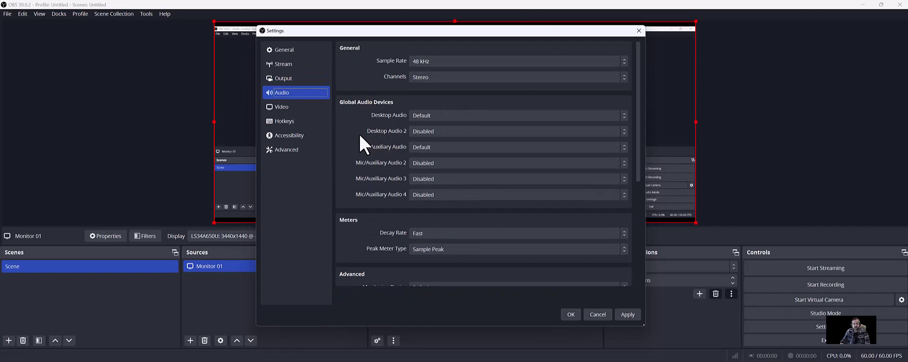
pyautogui.scroll(-5, 364, 144)
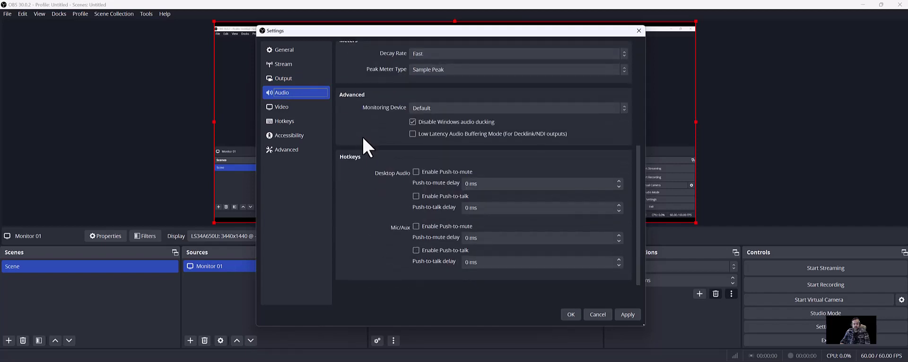
pyautogui.scroll(3, 378, 154)
pyautogui.scroll(-3, 378, 154)
pyautogui.scroll(5, 386, 193)
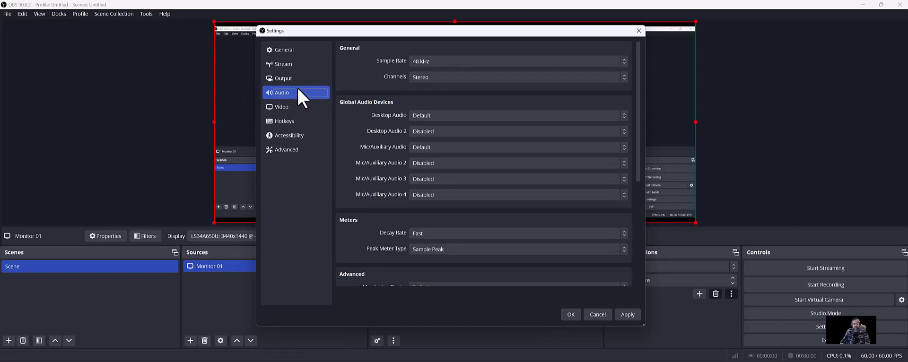
pyautogui.scroll(-5, 388, 118)
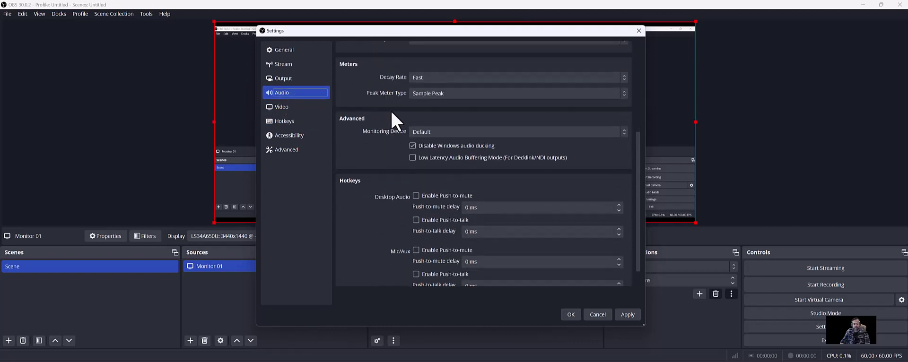
pyautogui.scroll(5, 392, 120)
pyautogui.click(627, 315)
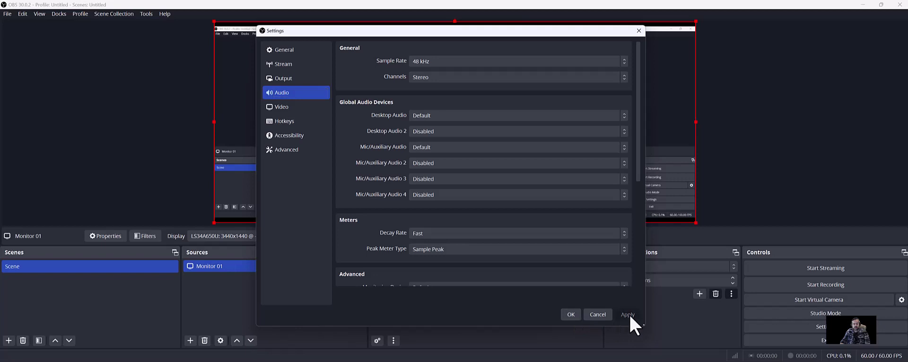
pyautogui.click(569, 319)
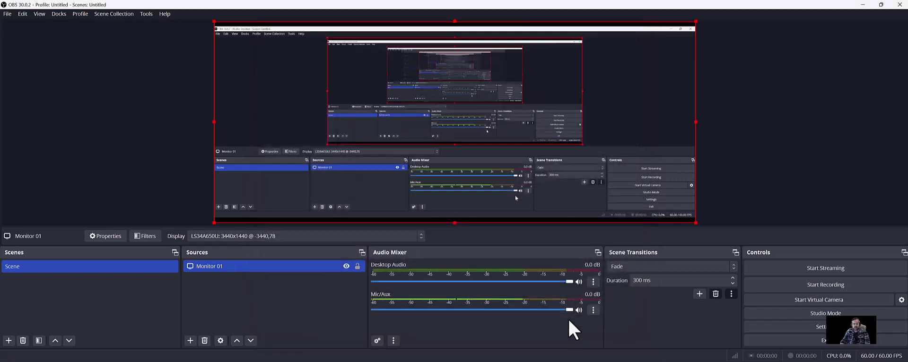
# Start the OBS recording, then play the Unity game and test the Start button
pyautogui.click(844, 286)
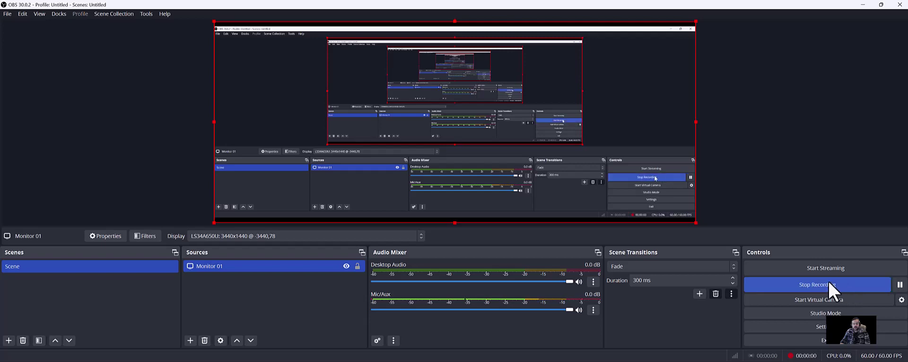
pyautogui.click(862, 5)
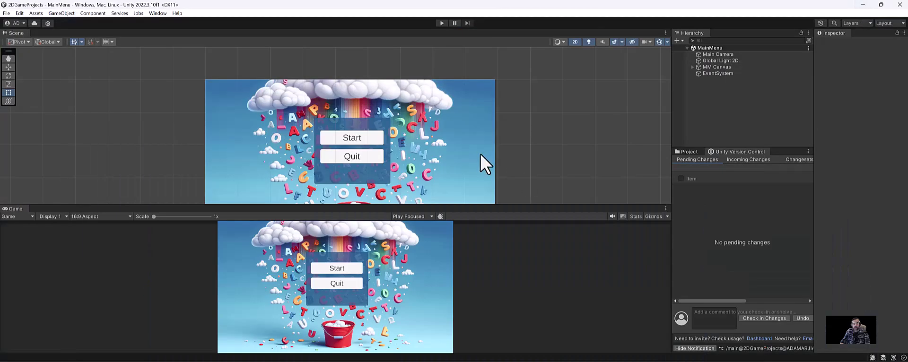
pyautogui.click(442, 23)
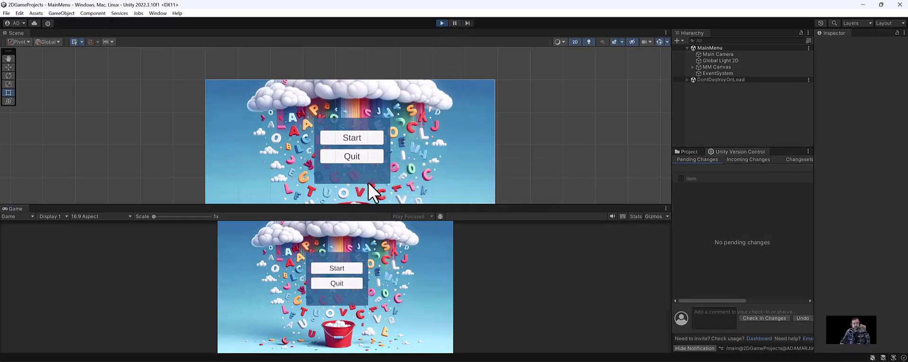
pyautogui.click(341, 268)
pyautogui.moveTo(384, 205); pyautogui.dragTo(385, 139)
pyautogui.click(442, 22)
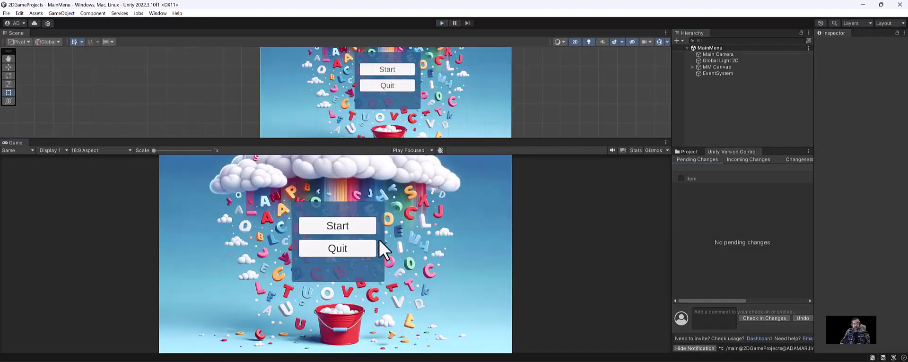
# Replay the game to test Quit, then expand MM Canvas in the Hierarchy
pyautogui.click(441, 24)
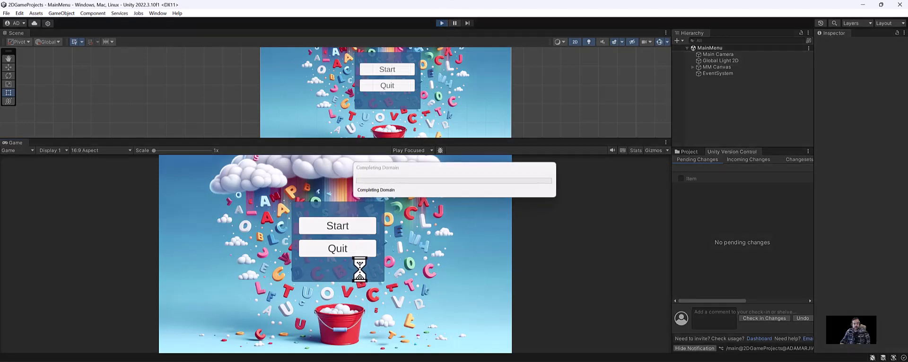
pyautogui.click(359, 251)
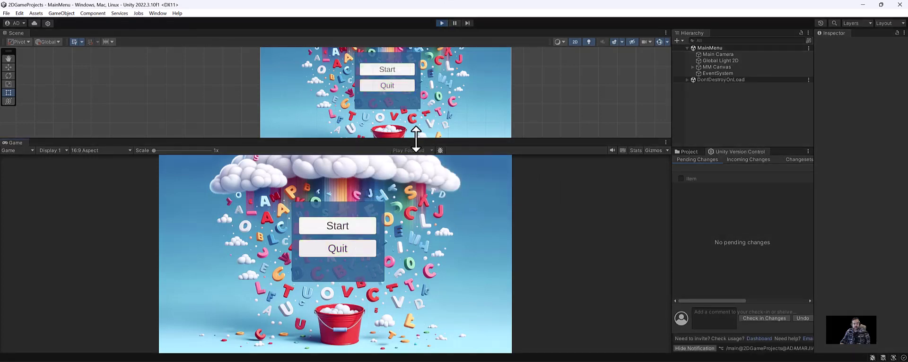
pyautogui.moveTo(415, 139); pyautogui.dragTo(417, 172)
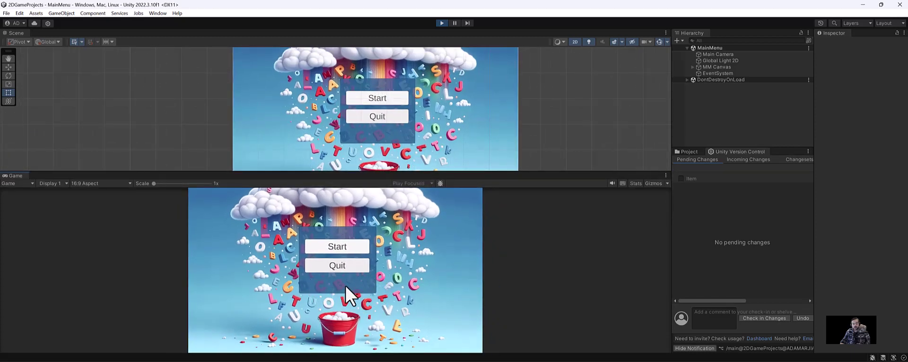
pyautogui.click(693, 67)
# Duplicate the Quit Button under Panel and move the copy below the original
pyautogui.click(725, 80)
pyautogui.click(699, 81)
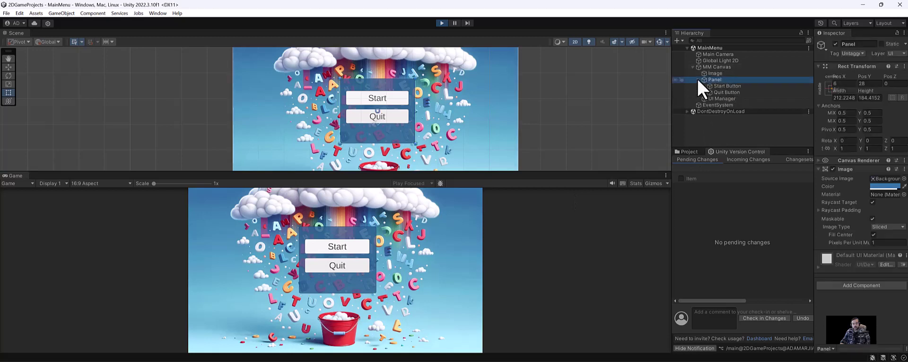
pyautogui.click(728, 92)
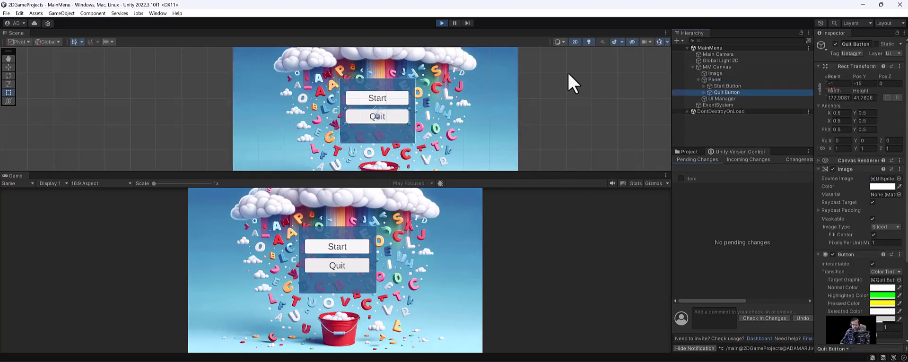
pyautogui.hotkey('ctrl', 'd')
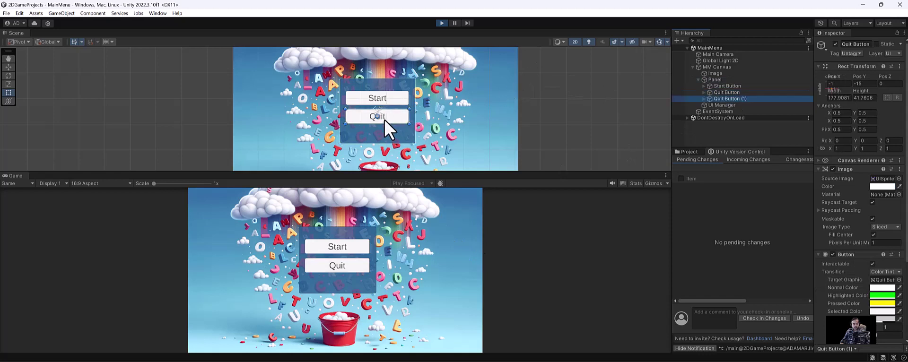
pyautogui.moveTo(384, 121); pyautogui.dragTo(386, 141)
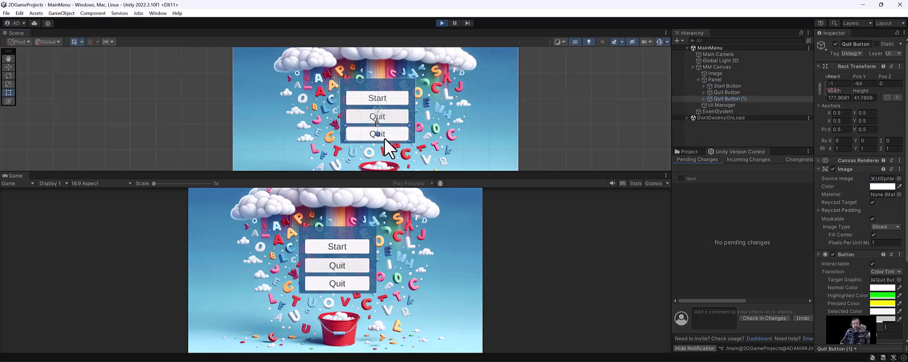
# Rename Quit Button (1) to 'Credit Button', then return to OBS
pyautogui.click(712, 99)
pyautogui.doubleClick(719, 99)
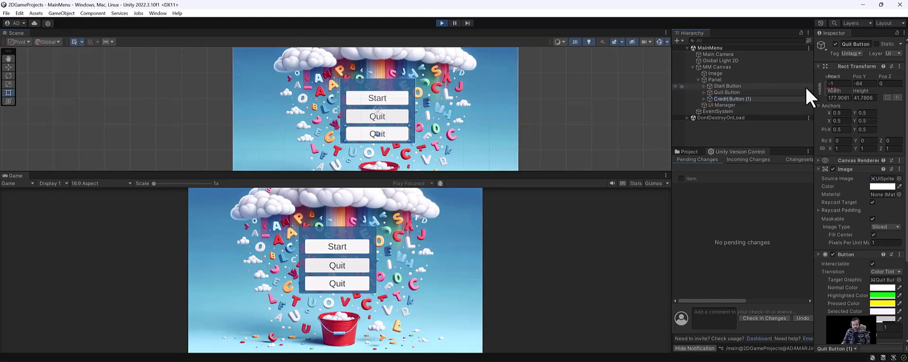
pyautogui.write('Credit')
pyautogui.press('Return')
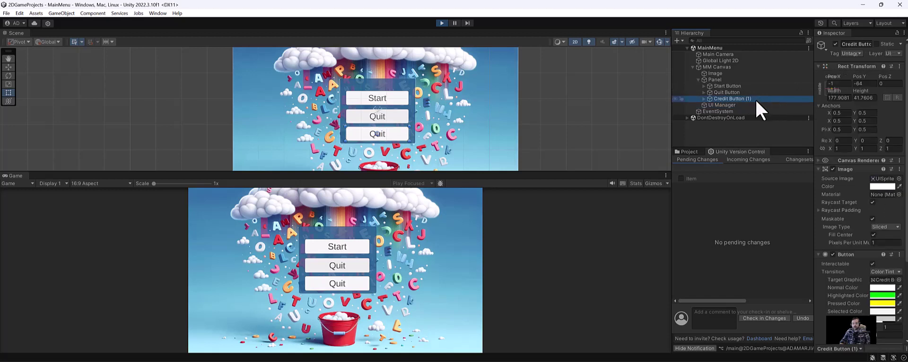
pyautogui.click(757, 100)
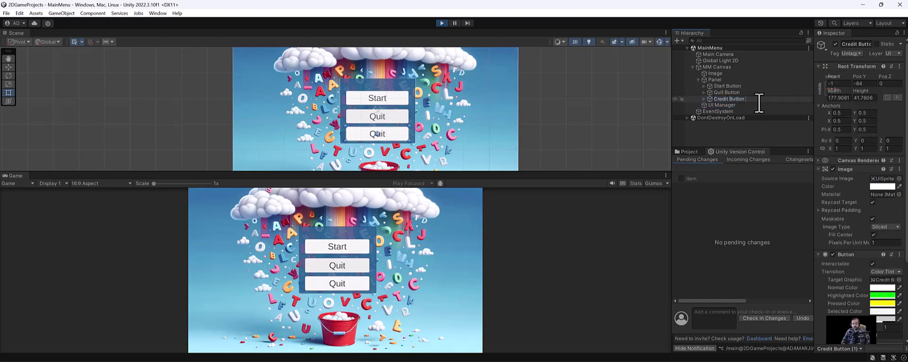
pyautogui.write('n')
pyautogui.press('Return')
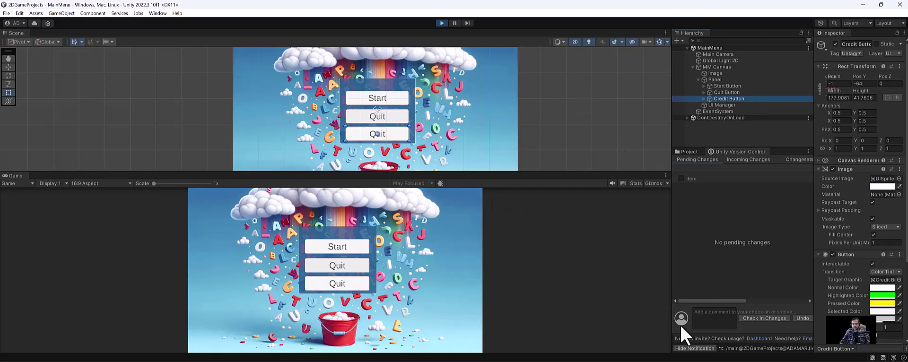
pyautogui.hotkey('alt', 'Tab')
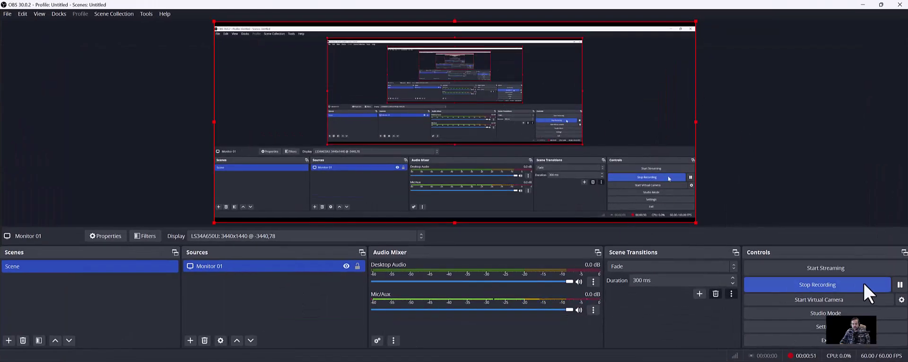
# Stop the recording and check the recording path in Output settings
pyautogui.click(900, 286)
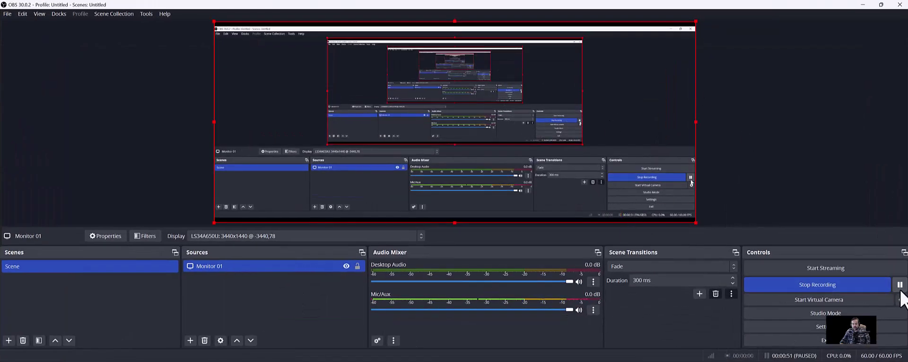
pyautogui.click(844, 293)
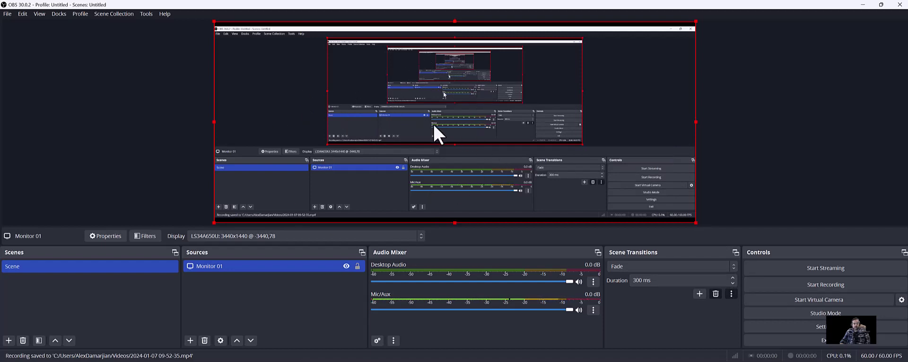
pyautogui.click(7, 13)
pyautogui.click(16, 53)
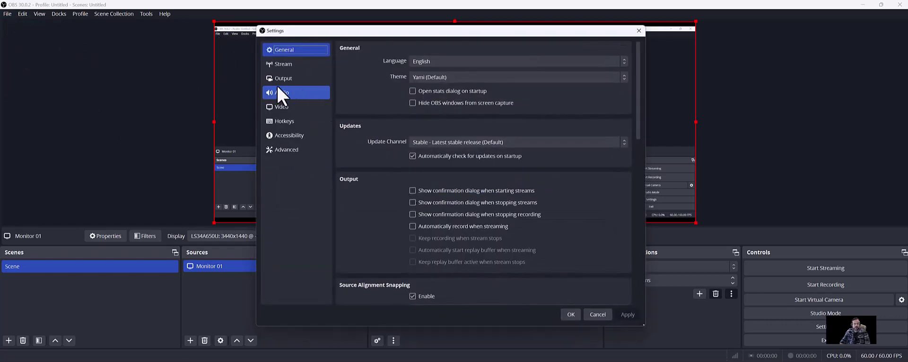
pyautogui.click(279, 79)
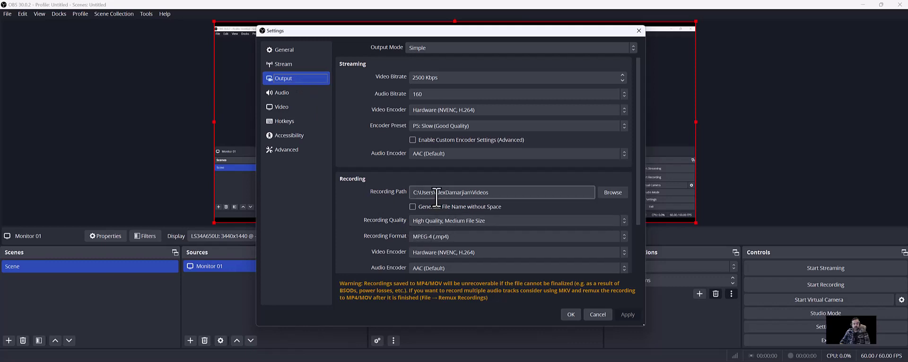
pyautogui.moveTo(434, 193); pyautogui.dragTo(472, 198)
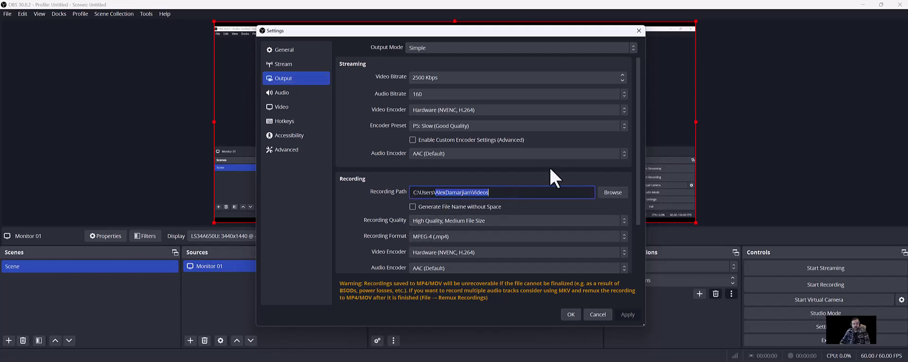
pyautogui.click(638, 30)
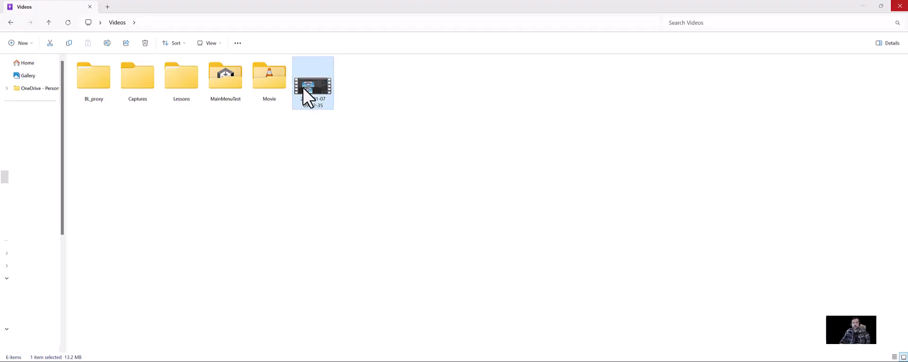
pyautogui.click(355, 100)
pyautogui.click(326, 96)
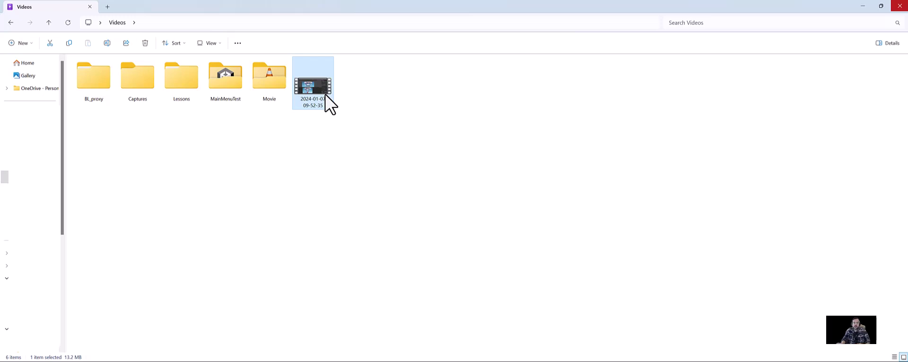
pyautogui.rightClick(326, 96)
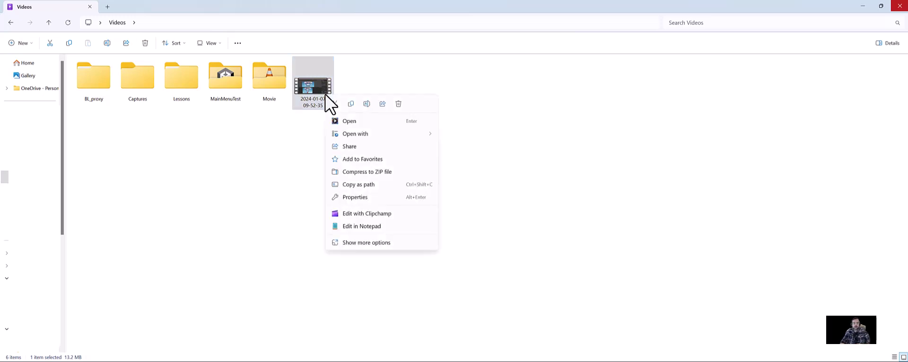
pyautogui.click(381, 215)
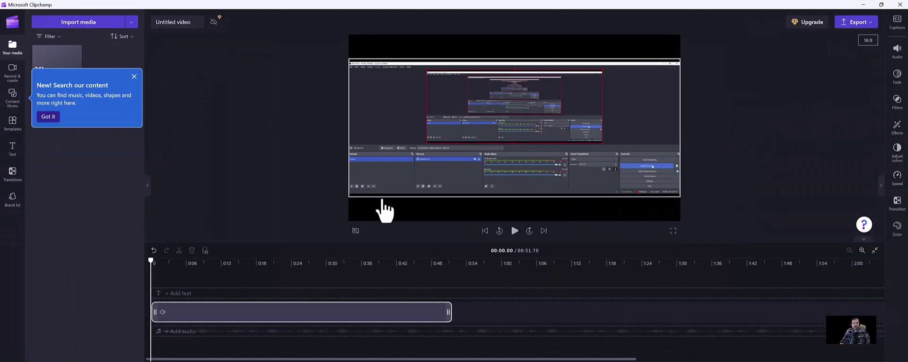
pyautogui.click(219, 331)
pyautogui.moveTo(170, 263)
pyautogui.mouseDown()
pyautogui.moveTo(142, 257)
pyautogui.moveTo(172, 263)
pyautogui.moveTo(146, 263)
pyautogui.moveTo(165, 266)
pyautogui.mouseUp()
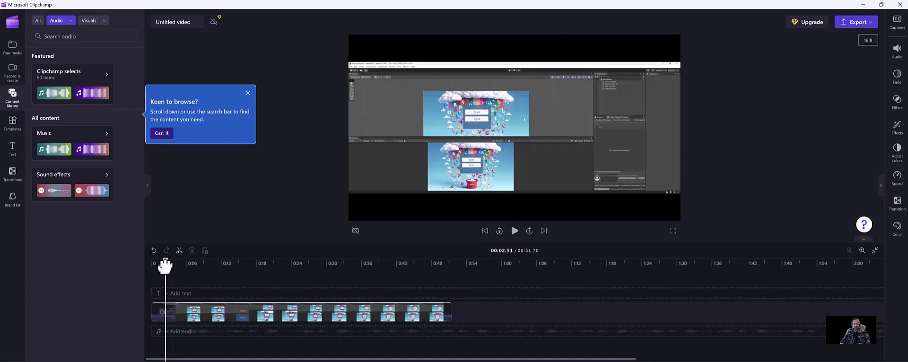
# Trim the clip's beginning so the video runs 00:49.18, then play it back to check the cut
pyautogui.click(152, 314)
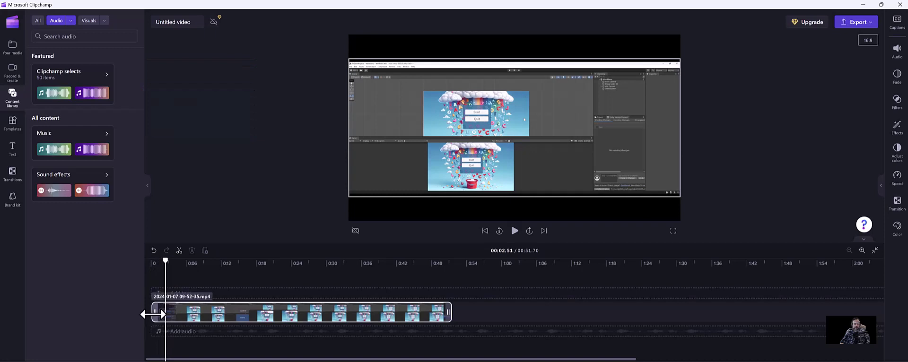
pyautogui.click(180, 315)
pyautogui.moveTo(158, 324); pyautogui.dragTo(152, 314)
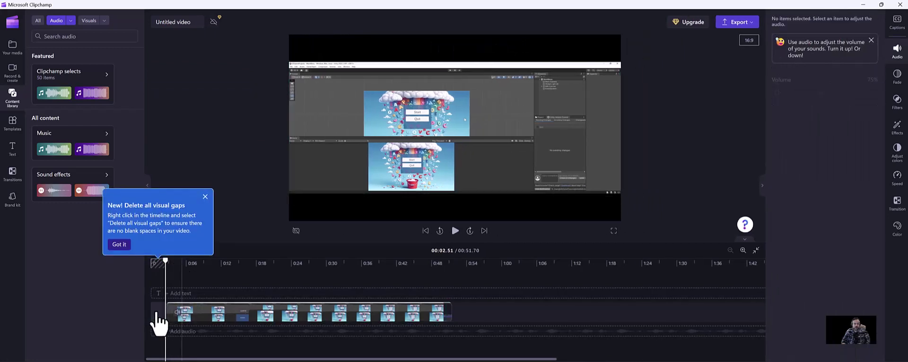
pyautogui.click(217, 318)
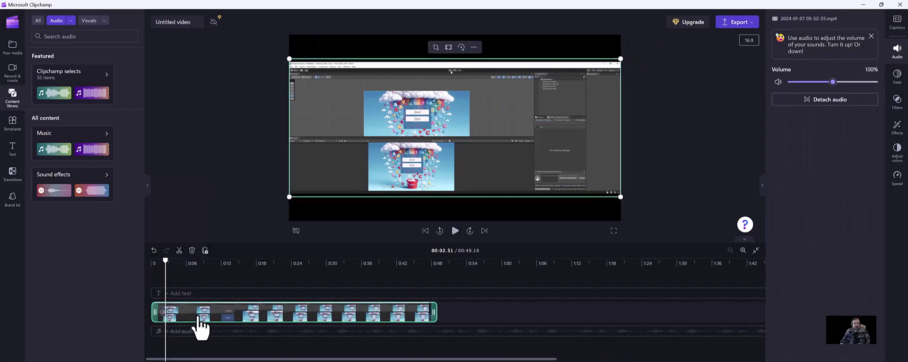
pyautogui.moveTo(166, 260); pyautogui.dragTo(409, 269)
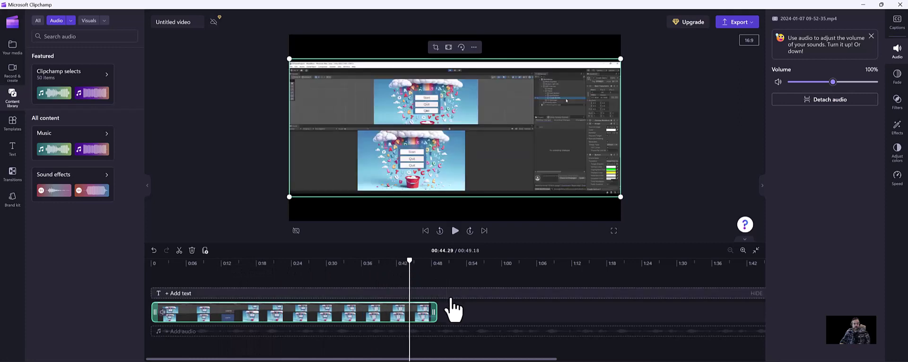
pyautogui.moveTo(444, 312); pyautogui.dragTo(502, 324)
pyautogui.click(455, 231)
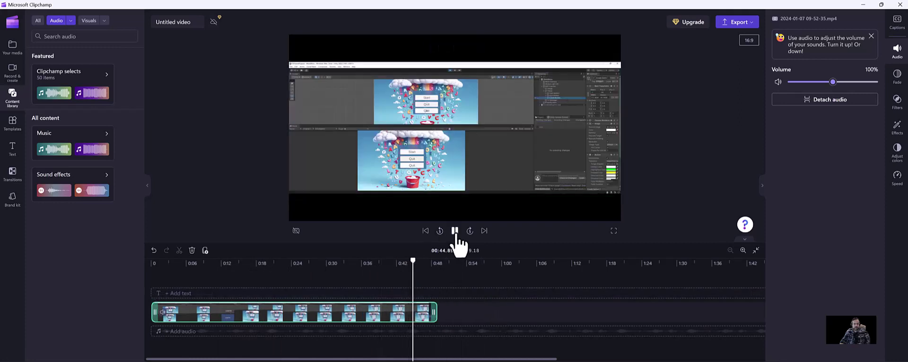
pyautogui.click(455, 231)
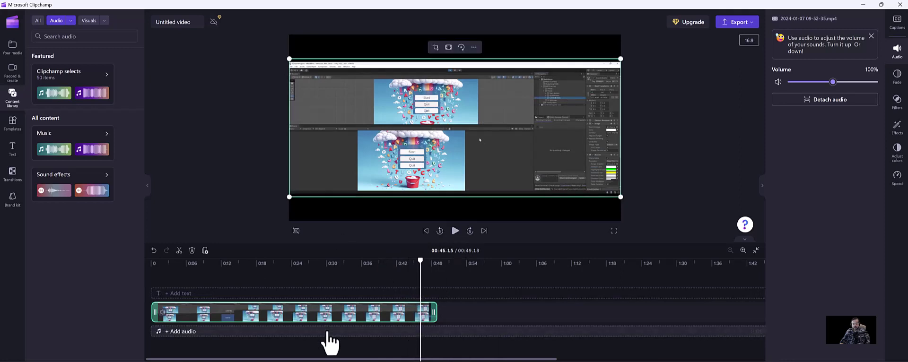
pyautogui.moveTo(419, 261); pyautogui.dragTo(395, 274)
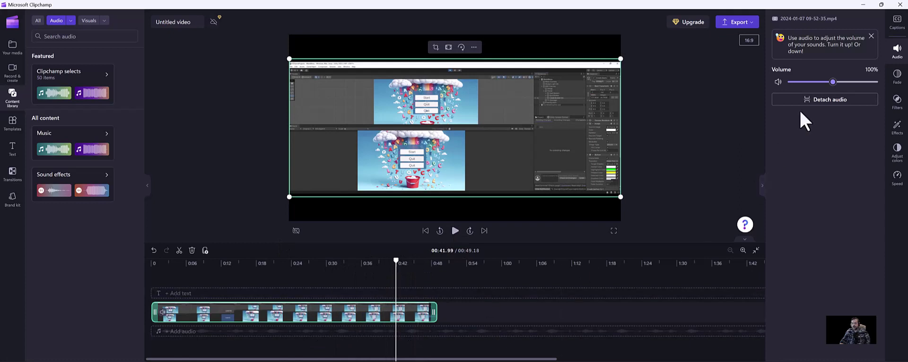
# Detach the clip's audio, delete the audio track, and play back the now-silent video
pyautogui.click(810, 100)
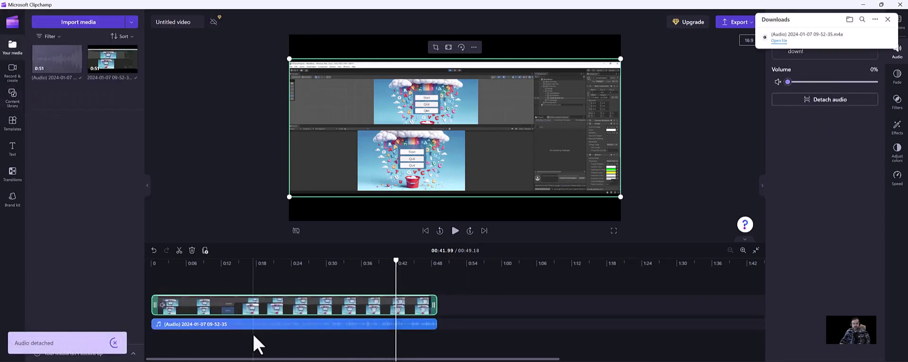
pyautogui.click(247, 324)
pyautogui.press('Delete')
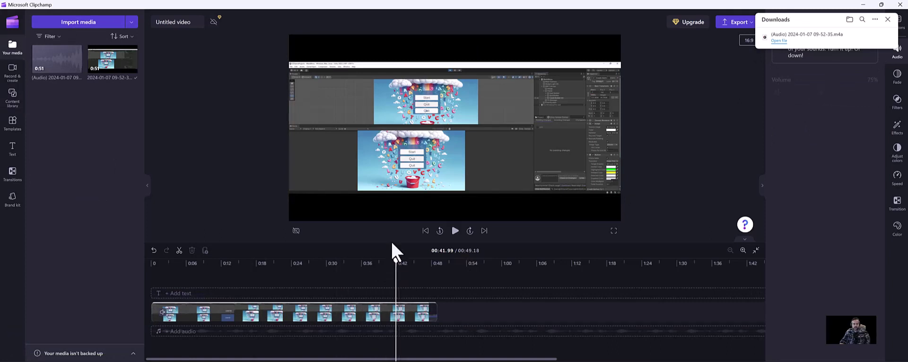
pyautogui.click(456, 232)
pyautogui.click(456, 233)
pyautogui.moveTo(401, 263); pyautogui.dragTo(422, 279)
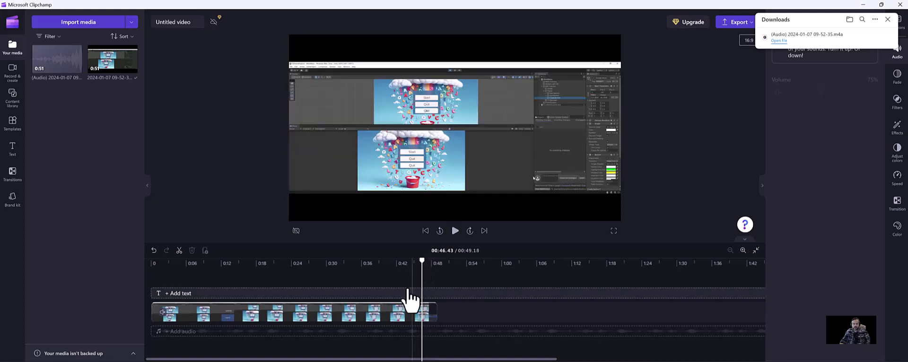
# Split the clip at the playhead and delete the end piece, leaving 00:46.43
pyautogui.click(365, 314)
pyautogui.click(179, 250)
pyautogui.press('Delete')
# Play back the shortened video from 00:33, return to the start, and close the downloads popup
pyautogui.moveTo(422, 263); pyautogui.dragTo(344, 269)
pyautogui.click(454, 232)
pyautogui.click(607, 101)
pyautogui.click(551, 272)
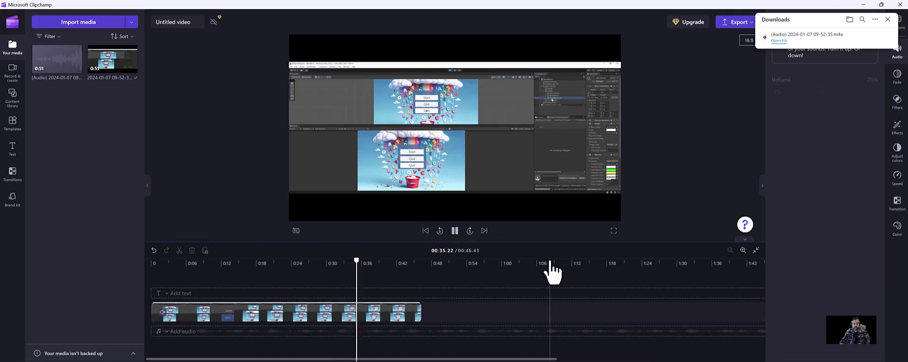
pyautogui.click(456, 233)
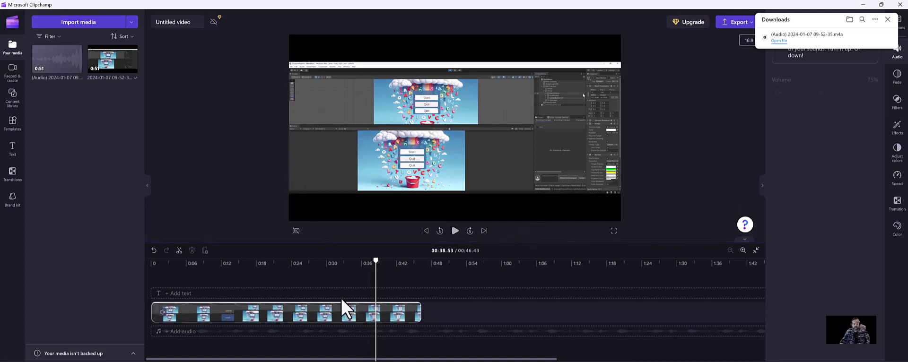
pyautogui.moveTo(376, 261); pyautogui.dragTo(152, 263)
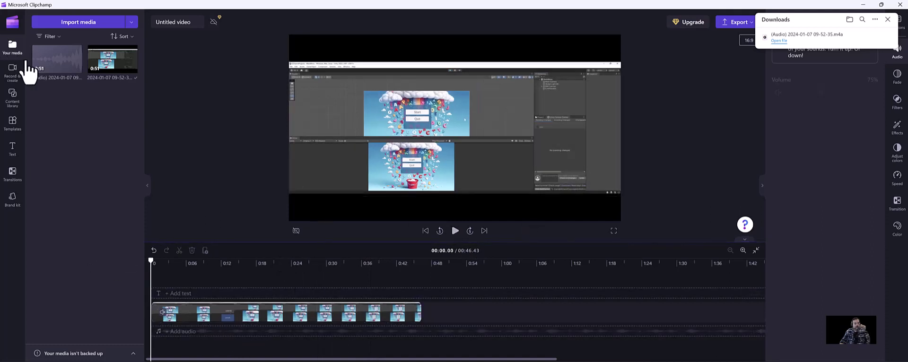
pyautogui.click(887, 20)
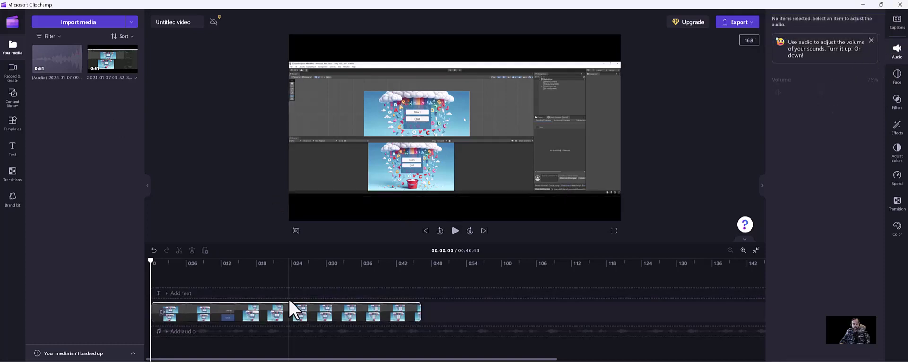
# Rename the project MainMenu and export it as a 1080p MP4
pyautogui.click(196, 22)
pyautogui.press('BackSpace')
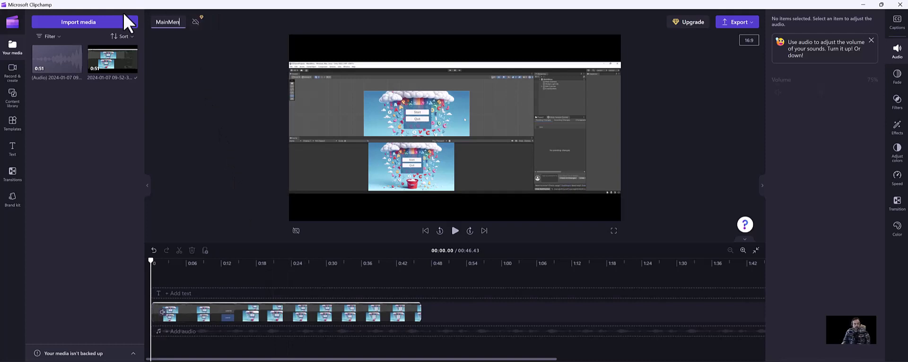
pyautogui.click(749, 24)
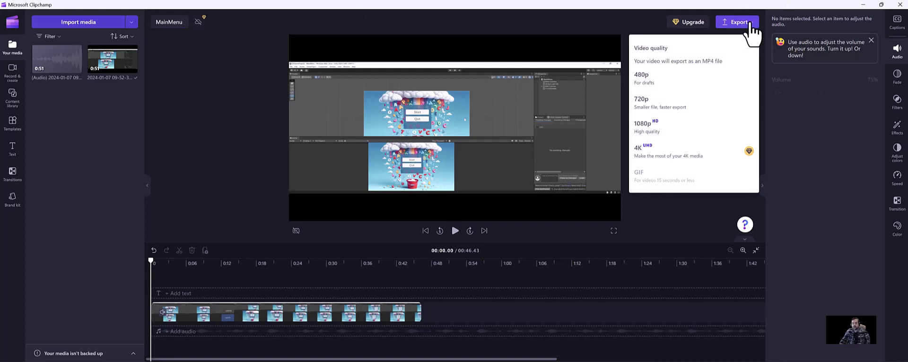
pyautogui.click(643, 126)
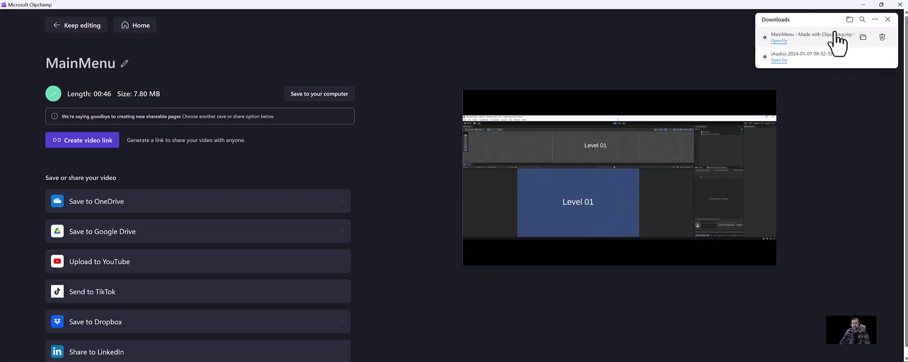
# Show the exported MainMenu MP4 in its folder, close the downloads list, and switch to YouTube Studio
pyautogui.click(862, 37)
pyautogui.moveTo(483, 10); pyautogui.dragTo(449, 115)
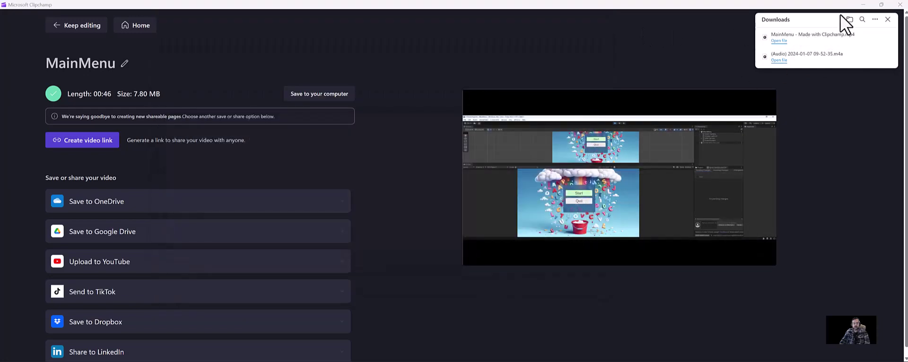
pyautogui.click(887, 19)
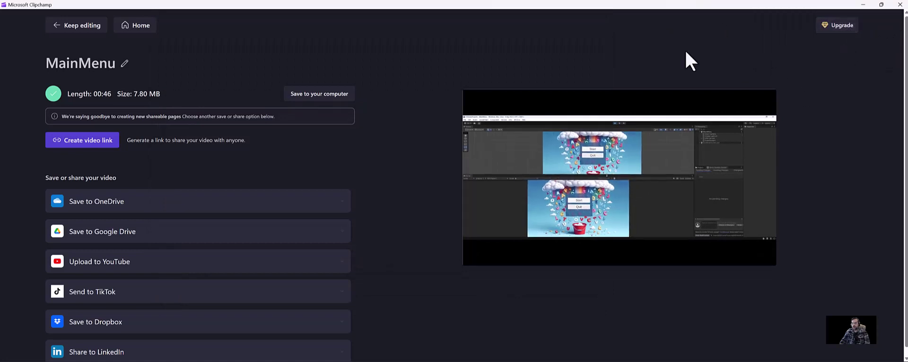
pyautogui.moveTo(589, 110)
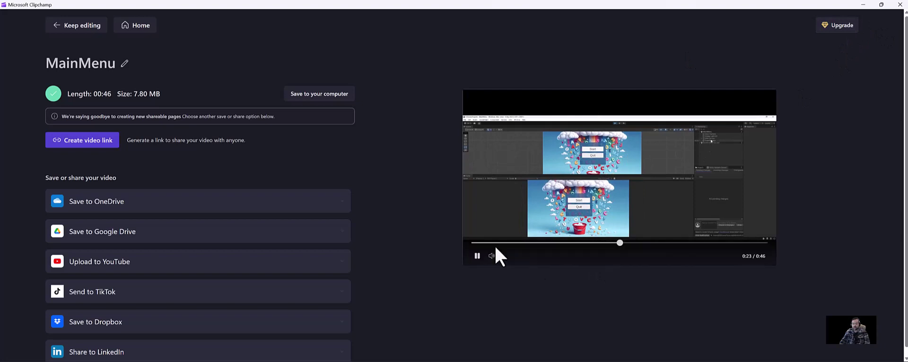
pyautogui.click(477, 256)
pyautogui.hotkey('alt', 'Tab')
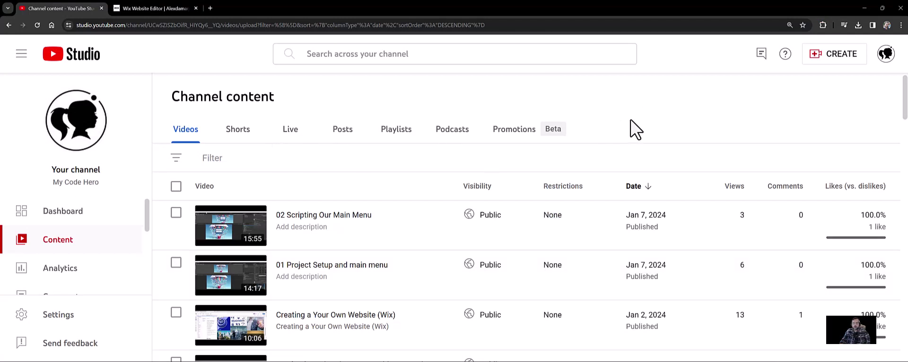
# Upload 'MainMenu - Made with Clipchamp' through YouTube Studio's CREATE > Upload videos
pyautogui.click(828, 56)
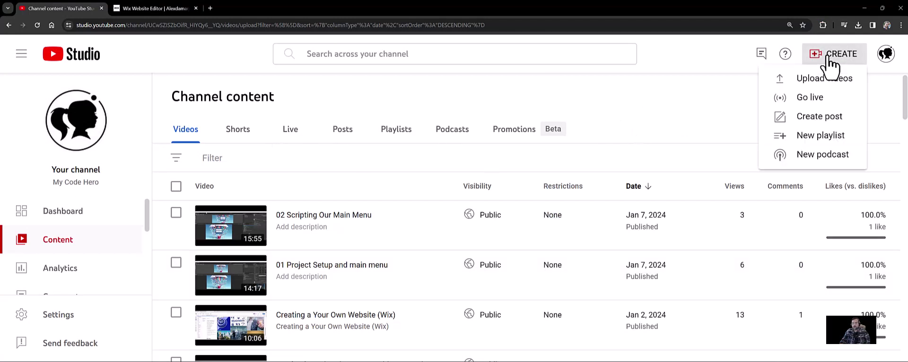
pyautogui.click(821, 81)
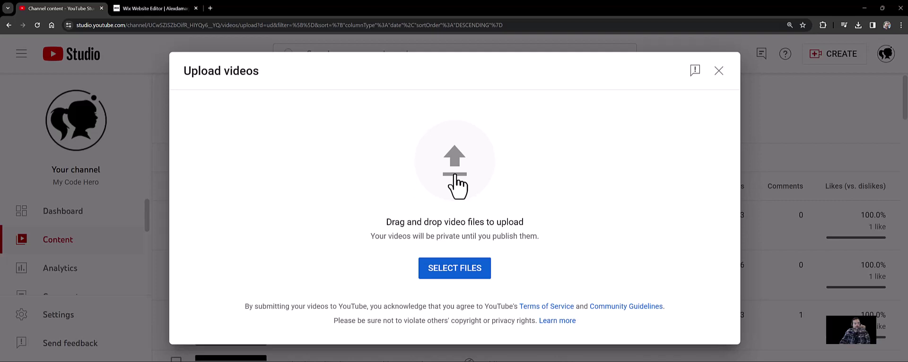
pyautogui.click(454, 182)
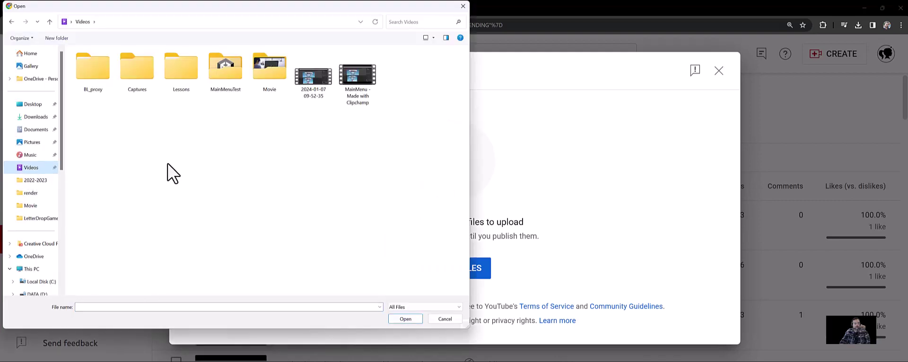
pyautogui.click(368, 89)
pyautogui.doubleClick(369, 90)
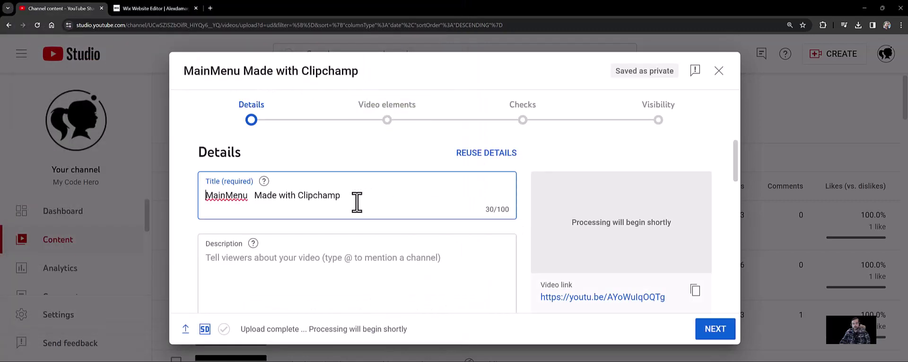
# Retitle the upload from 'MainMenu - Made with Clipchamp' to 'Assignment 01 MainMenu'
pyautogui.moveTo(260, 195); pyautogui.dragTo(523, 226)
pyautogui.press('BackSpace')
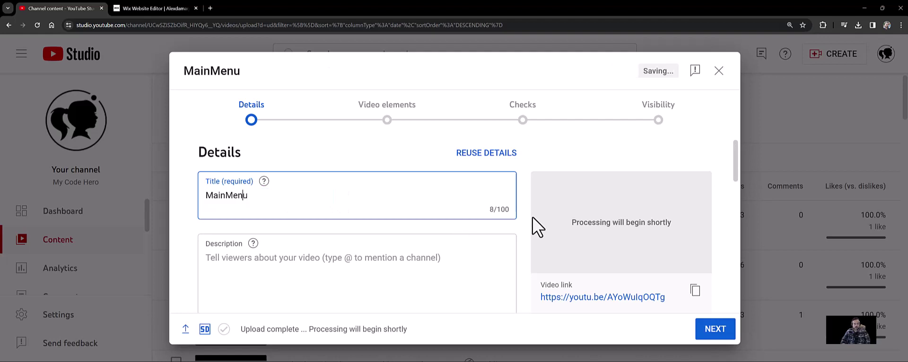
pyautogui.write('Assignment ')
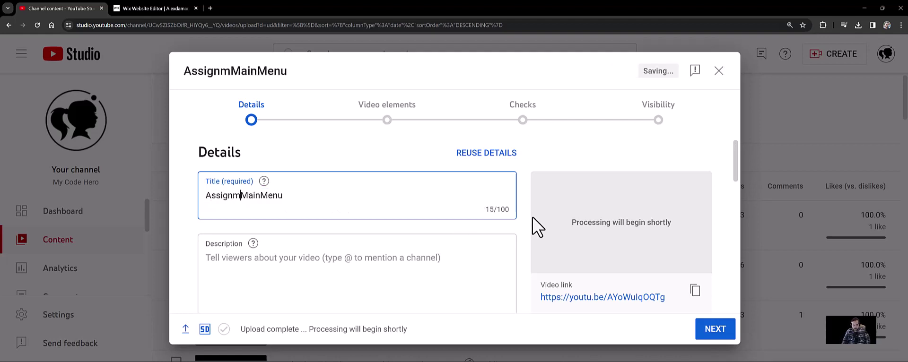
pyautogui.write('01')
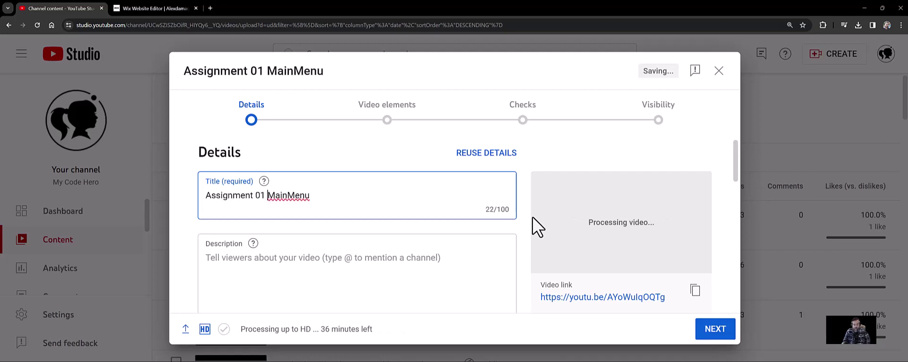
# Mark the video as 'No, it's not made for kids' and zoom the page out
pyautogui.scroll(-5, 629, 255)
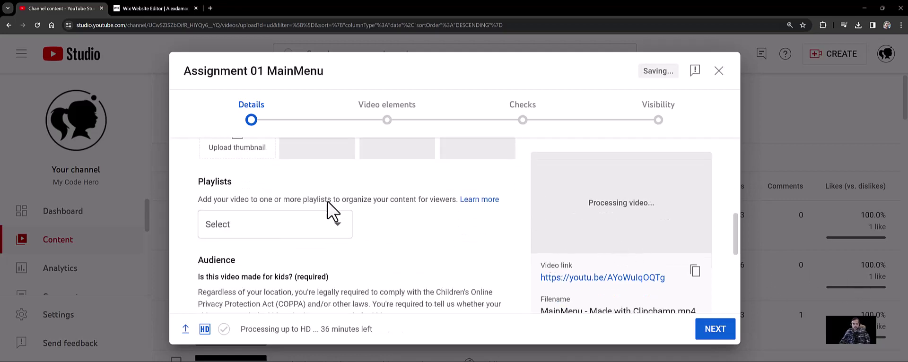
pyautogui.scroll(-2, 318, 202)
pyautogui.scroll(1, 301, 209)
pyautogui.scroll(-4, 304, 209)
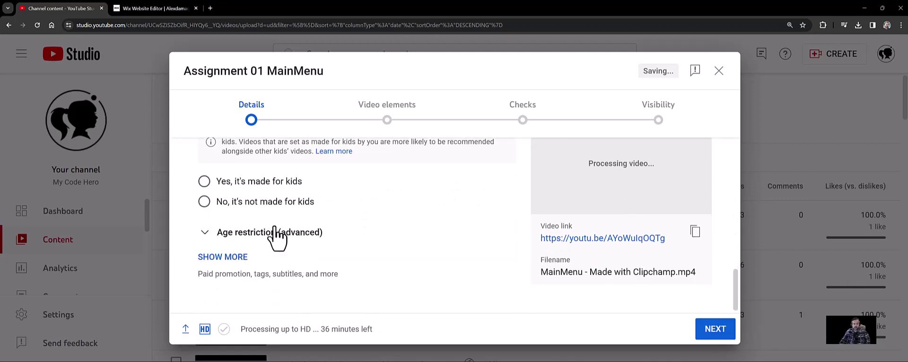
pyautogui.click(267, 203)
pyautogui.scroll(2, 454, 223)
pyautogui.hotkey('ctrl', '-')
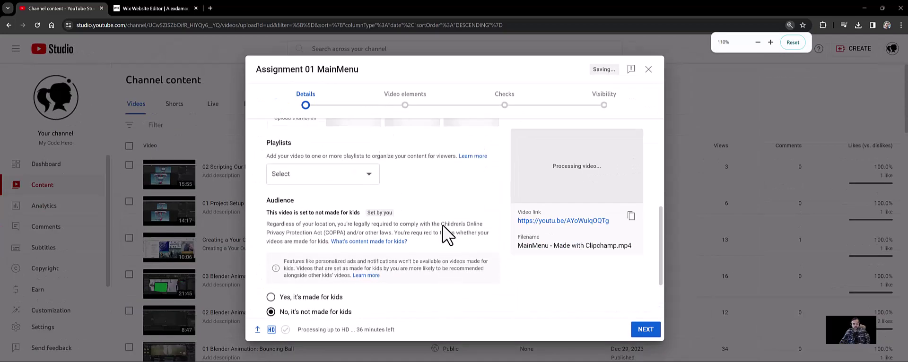
pyautogui.scroll(5, 445, 233)
# Create a new playlist named Homework and add the video to it
pyautogui.scroll(-3, 421, 226)
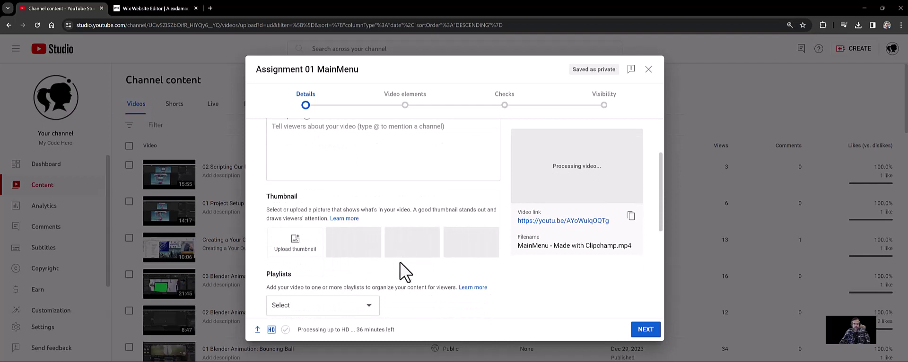
pyautogui.click(358, 306)
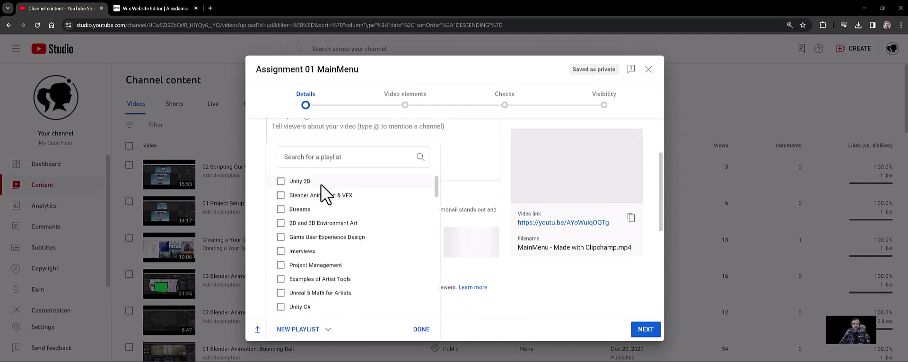
pyautogui.click(302, 329)
pyautogui.click(316, 299)
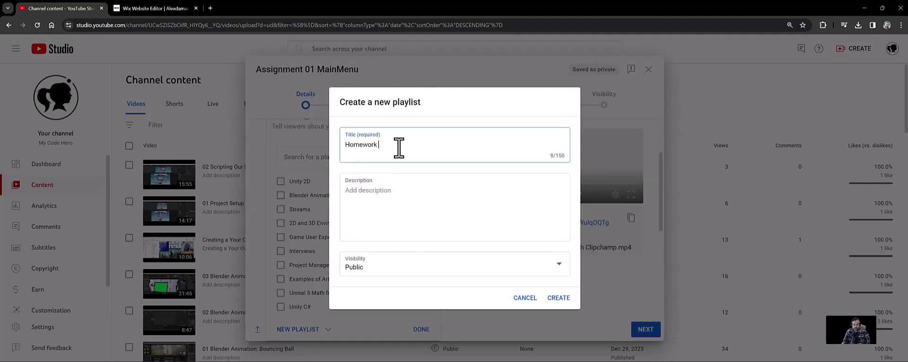
pyautogui.click(561, 300)
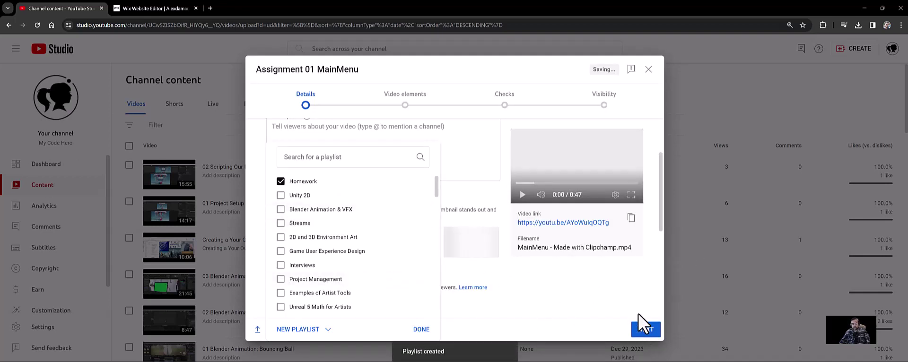
pyautogui.scroll(-1, 335, 202)
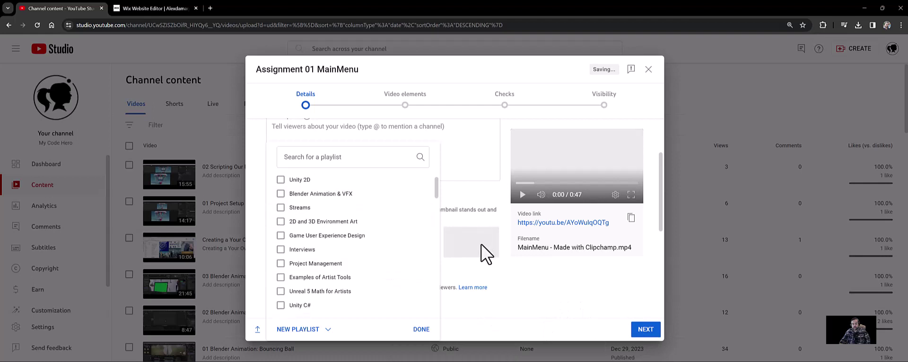
pyautogui.click(421, 329)
# Advance past Video elements and Checks, set visibility to Public, and publish
pyautogui.scroll(-1, 362, 282)
pyautogui.scroll(3, 399, 284)
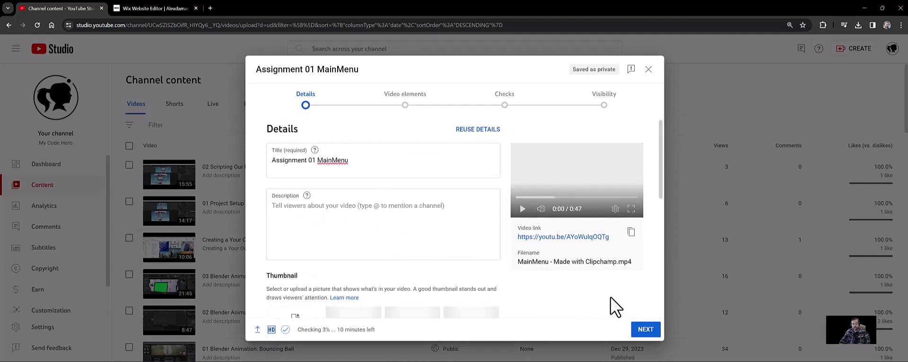
pyautogui.click(642, 330)
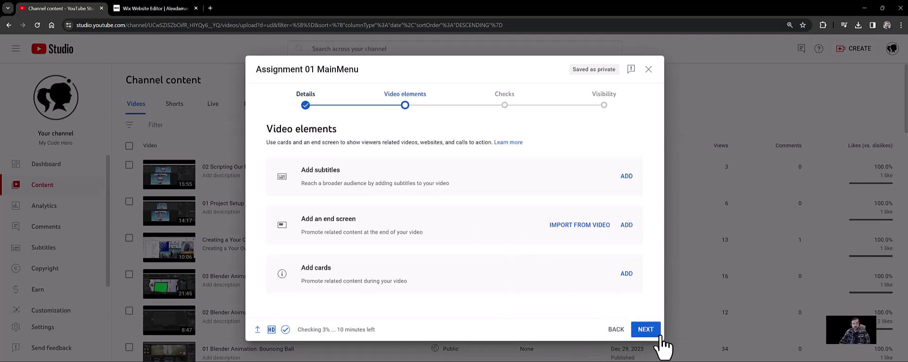
pyautogui.click(652, 330)
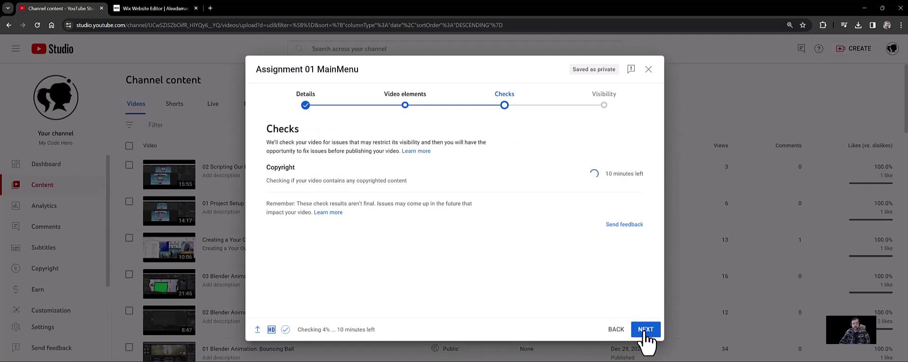
pyautogui.click(643, 331)
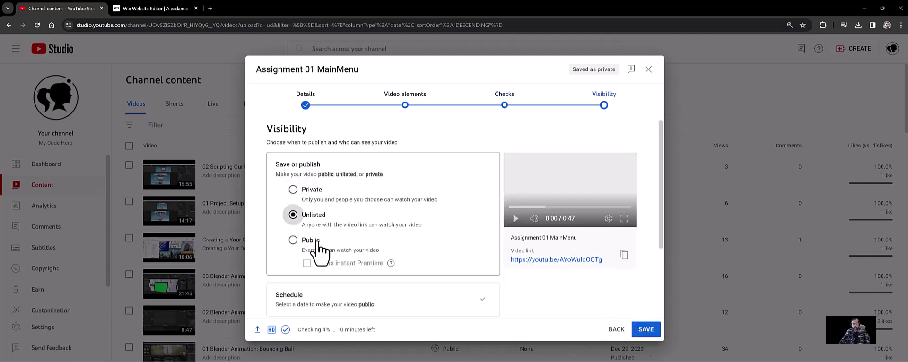
pyautogui.click(310, 241)
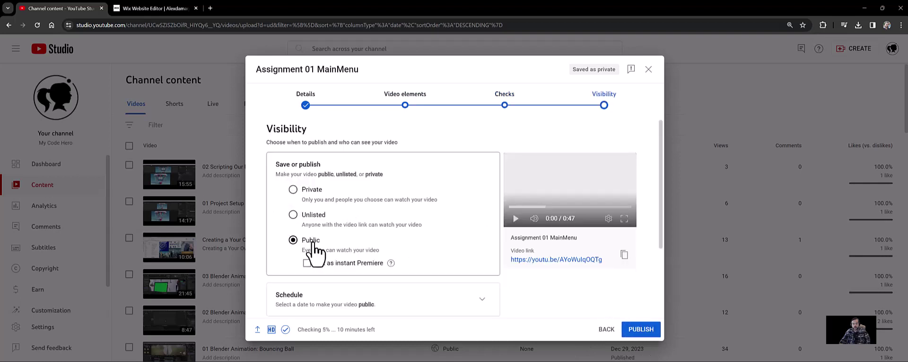
pyautogui.click(650, 333)
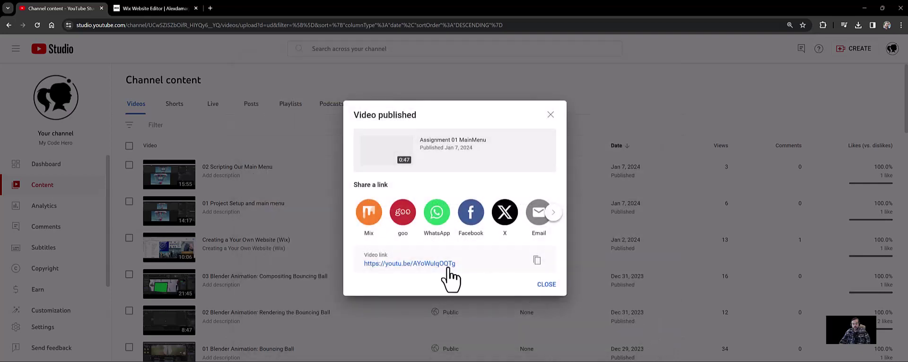
# Open the Assignment 01 MainMenu video's watch page, scrub to 0:18, and switch to theater mode
pyautogui.click(444, 264)
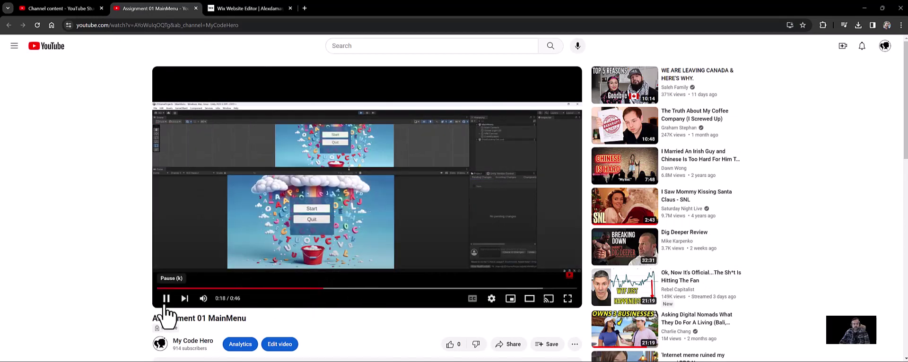
pyautogui.click(323, 288)
pyautogui.moveTo(324, 288); pyautogui.dragTo(172, 289)
pyautogui.scroll(-2, 367, 188)
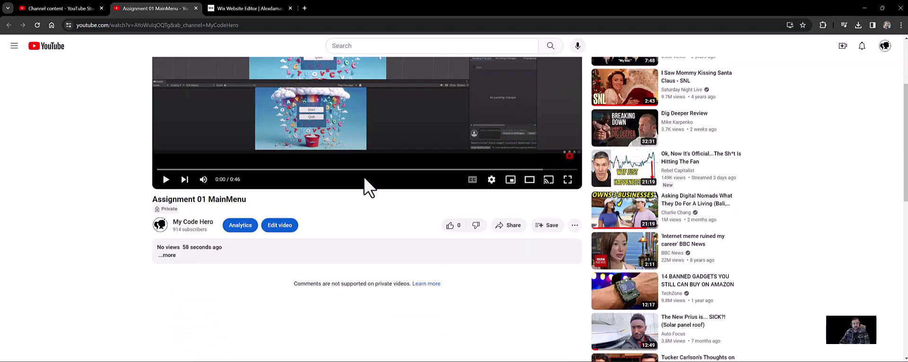
pyautogui.scroll(2, 378, 199)
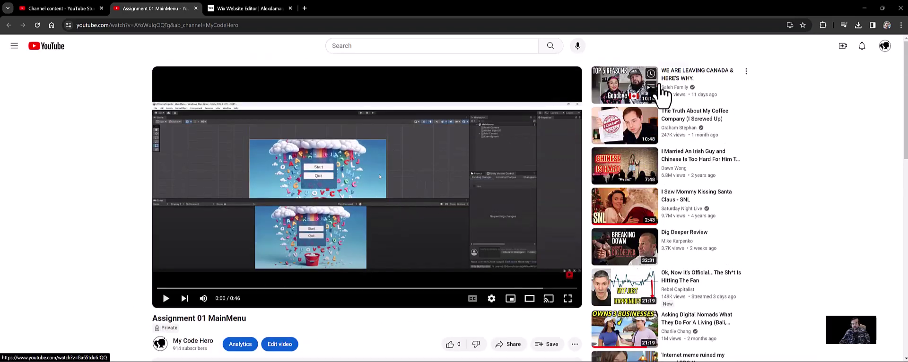
pyautogui.click(531, 301)
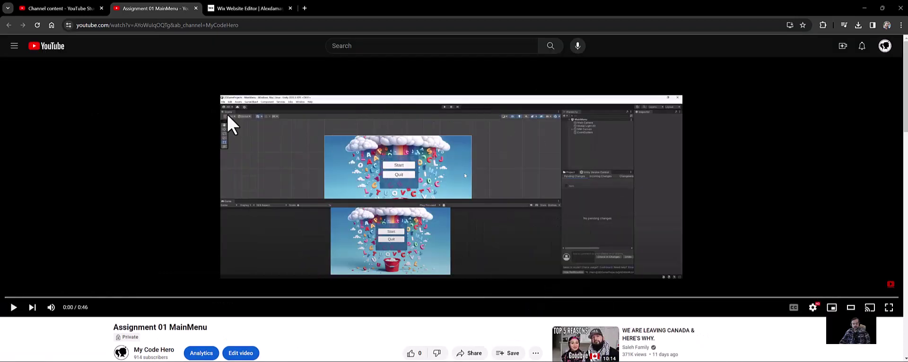
# Switch to the Wix Editor and choose YourClassName from the site's page list
pyautogui.click(253, 10)
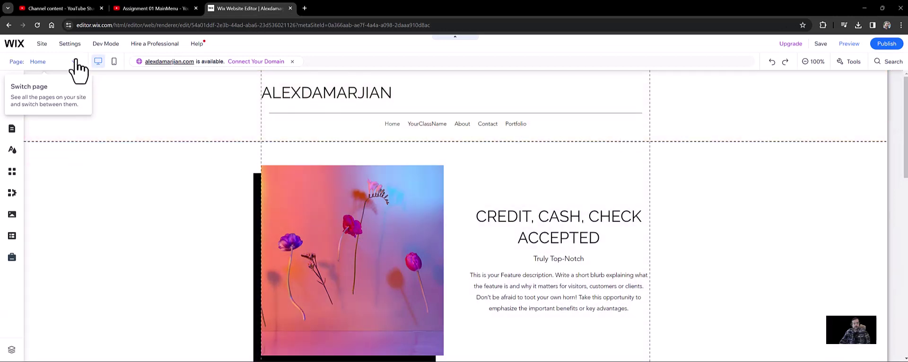
pyautogui.click(74, 62)
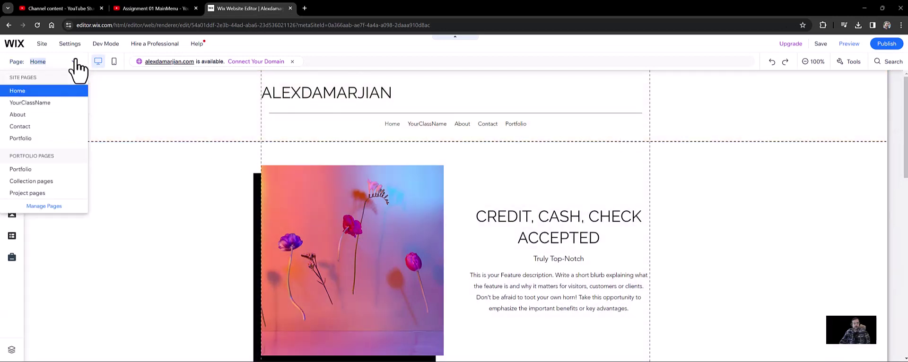
pyautogui.click(62, 104)
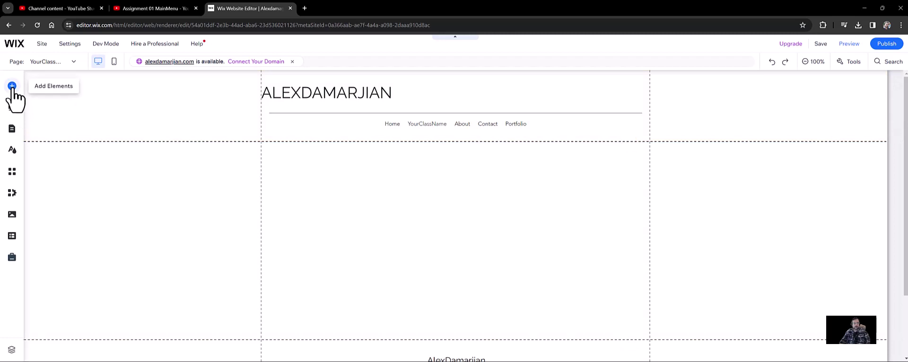
# Add a YouTube video player from Video & Music and position it on the page
pyautogui.click(12, 88)
pyautogui.click(35, 137)
pyautogui.moveTo(55, 207)
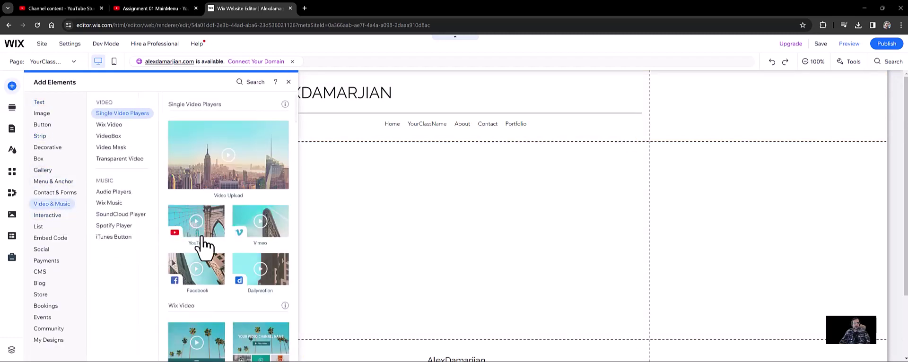
pyautogui.click(213, 229)
pyautogui.moveTo(433, 221); pyautogui.dragTo(440, 222)
# Drag a Heading 1 text element from Text onto the page above the video
pyautogui.click(12, 86)
pyautogui.click(36, 102)
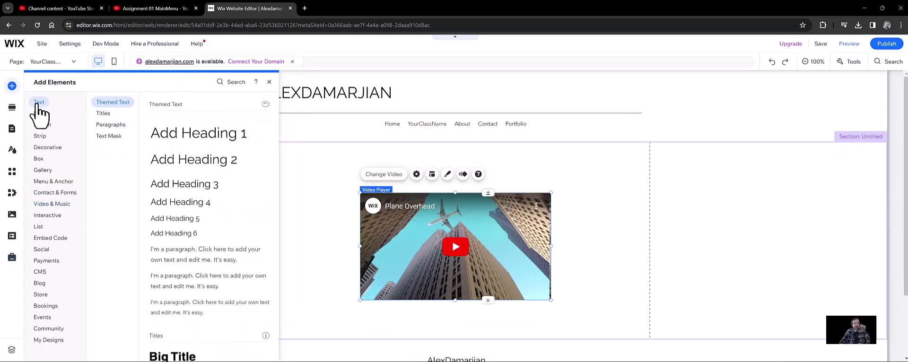
pyautogui.moveTo(183, 139); pyautogui.dragTo(375, 180)
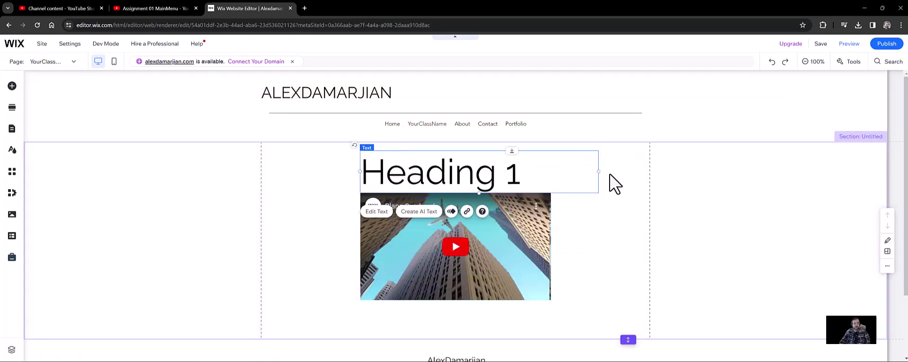
# Narrow the heading box and type 'Assignment 01 Main Menu' as its text
pyautogui.moveTo(598, 171); pyautogui.dragTo(550, 171)
pyautogui.doubleClick(514, 174)
pyautogui.write('Assi')
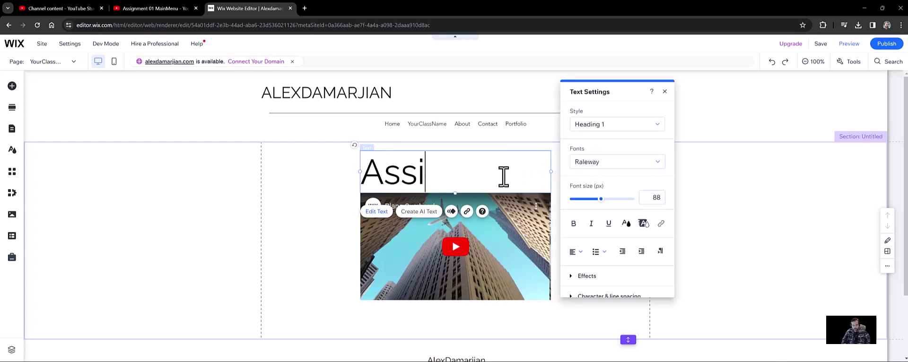
pyautogui.write('gnment')
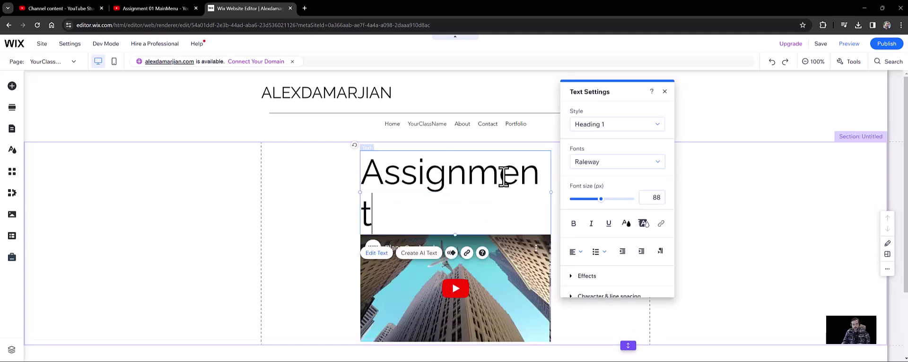
# Reduce the heading's font size to 29 px so it fits on one line
pyautogui.moveTo(601, 199); pyautogui.dragTo(579, 199)
pyautogui.moveTo(474, 211); pyautogui.dragTo(349, 176)
pyautogui.moveTo(579, 199)
pyautogui.mouseDown()
pyautogui.moveTo(601, 199)
pyautogui.moveTo(585, 199)
pyautogui.mouseUp()
pyautogui.click(490, 161)
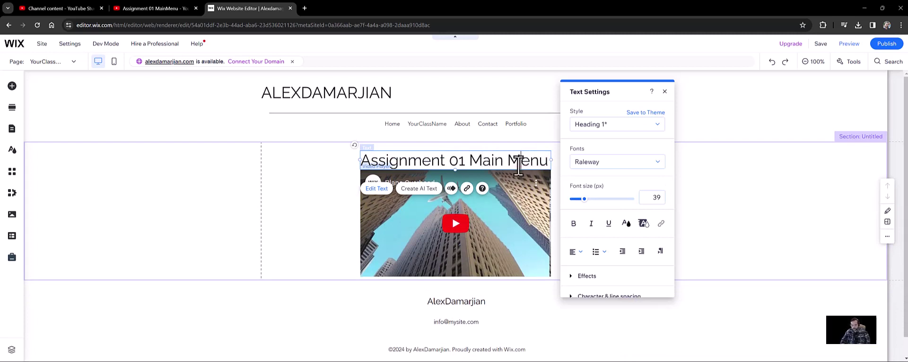
pyautogui.moveTo(362, 160); pyautogui.dragTo(585, 162)
pyautogui.moveTo(585, 200); pyautogui.dragTo(580, 198)
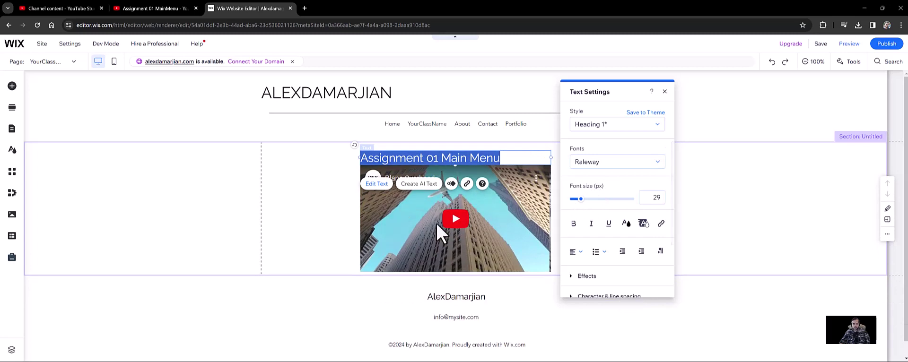
# Copy the Assignment 01 MainMenu YouTube URL and paste it as the Wix player's video source
pyautogui.click(150, 8)
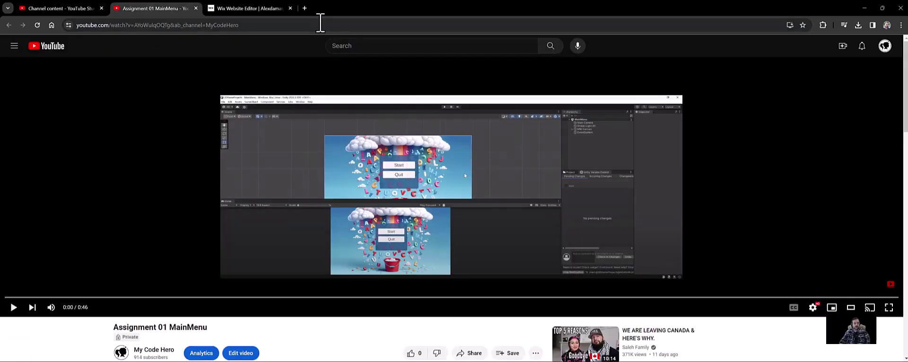
pyautogui.click(320, 24)
pyautogui.click(274, 8)
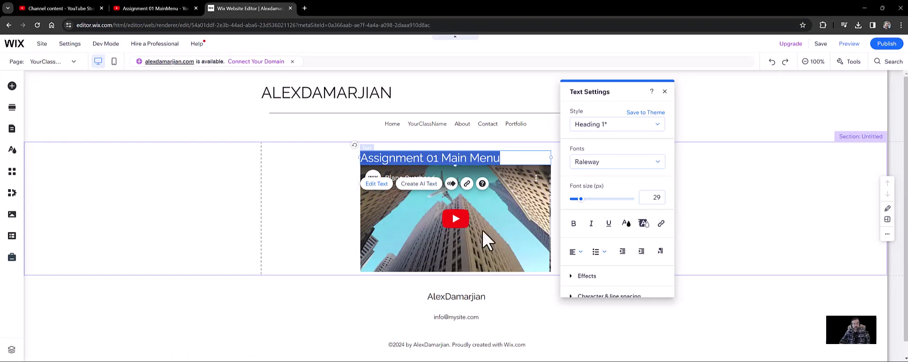
pyautogui.click(488, 226)
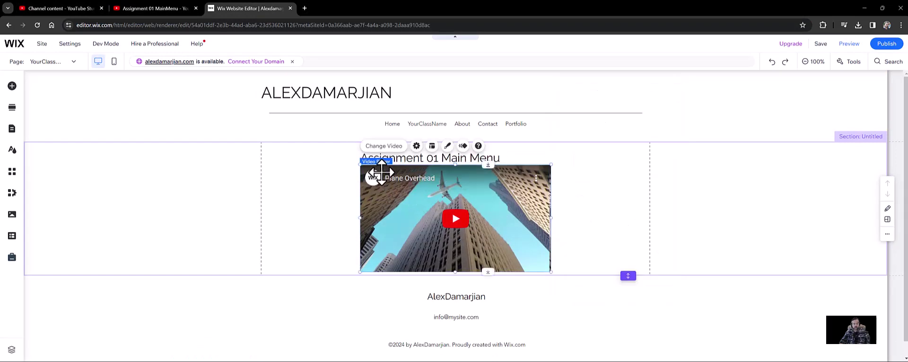
pyautogui.click(384, 146)
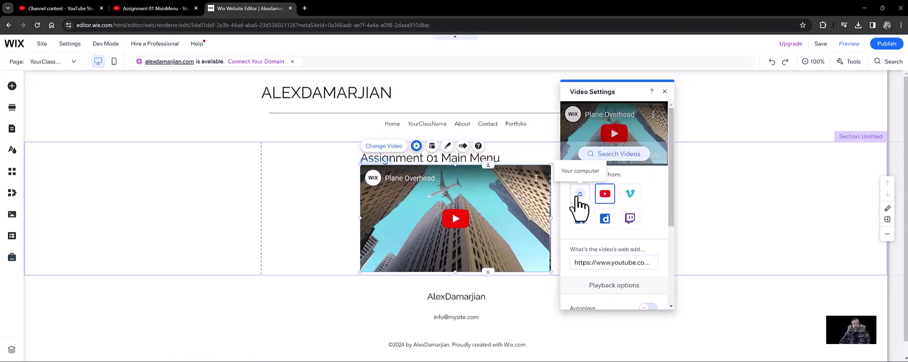
pyautogui.hotkey('ctrl', 'v')
pyautogui.click(306, 186)
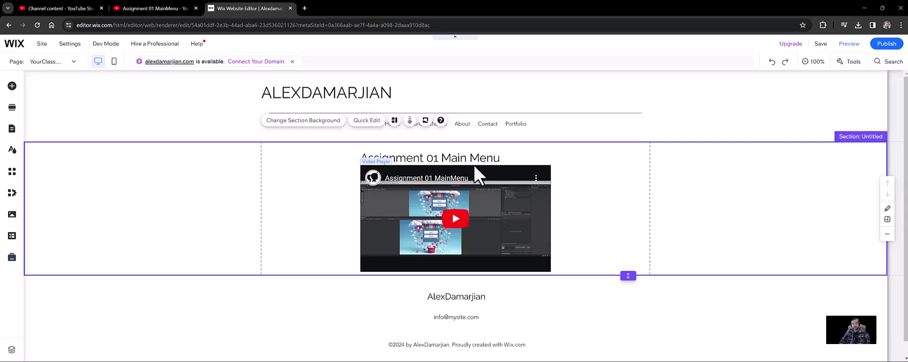
# Add an Avenir Light paragraph to the right of the video, narrower and taller
pyautogui.click(12, 86)
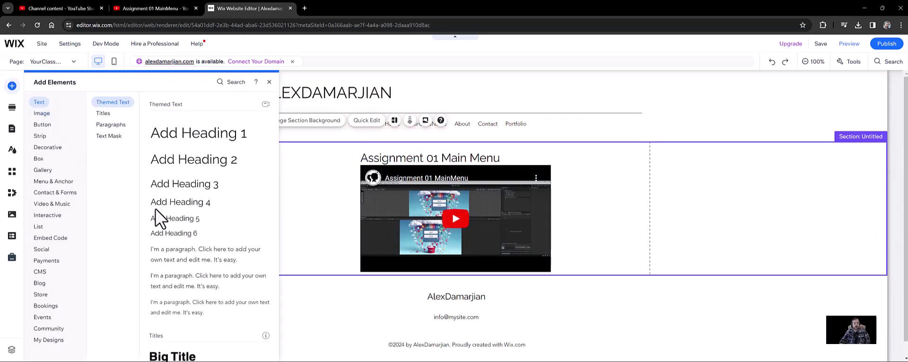
pyautogui.click(42, 125)
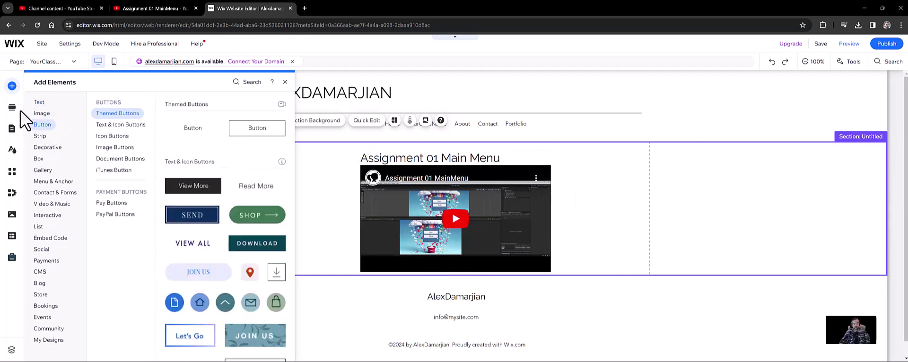
pyautogui.click(40, 103)
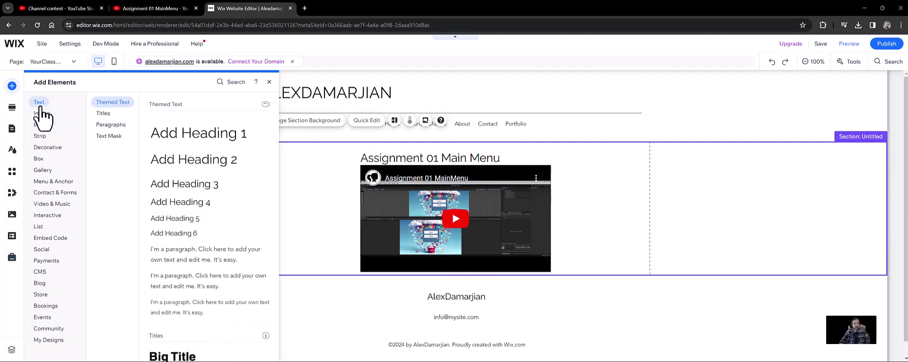
pyautogui.click(112, 125)
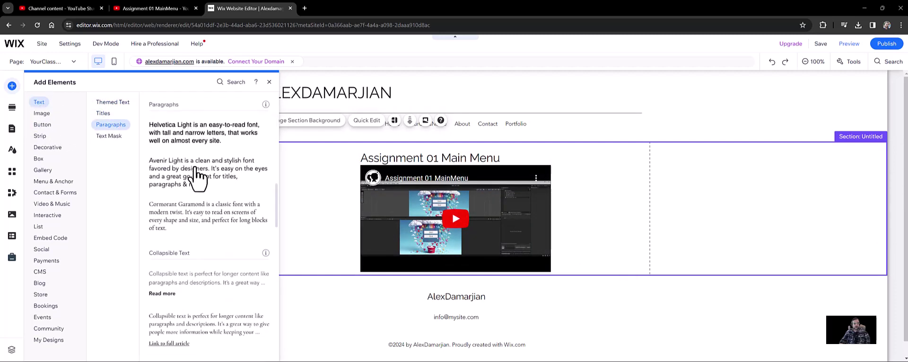
pyautogui.moveTo(197, 176); pyautogui.dragTo(608, 182)
pyautogui.moveTo(672, 183); pyautogui.dragTo(638, 185)
pyautogui.moveTo(592, 207); pyautogui.dragTo(593, 233)
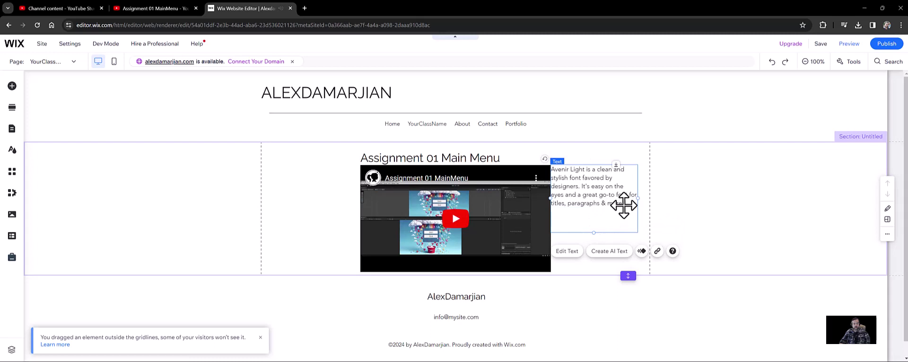
# Replace the paragraph's placeholder text with 'Write a description'
pyautogui.doubleClick(621, 205)
pyautogui.write('Write a description')
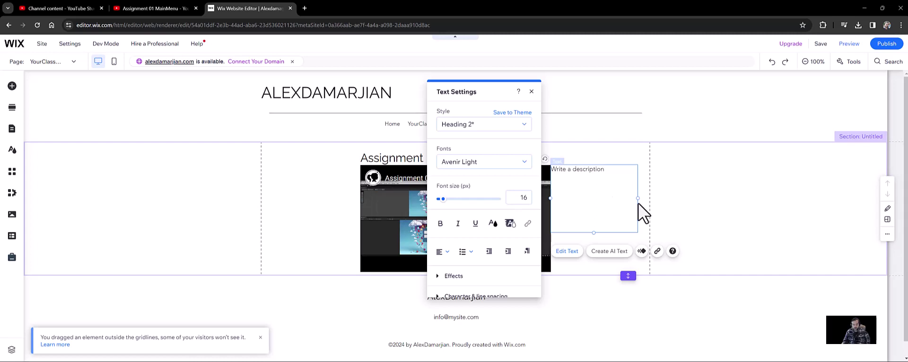
pyautogui.press('Escape')
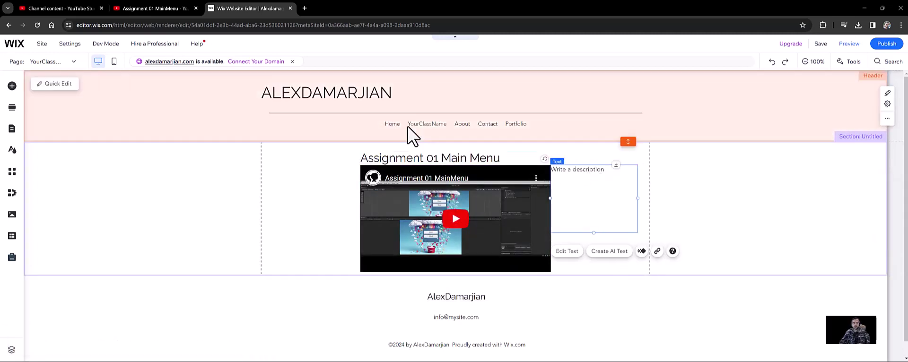
# Publish the site, open the live YourClassName page, and select its URL
pyautogui.click(283, 26)
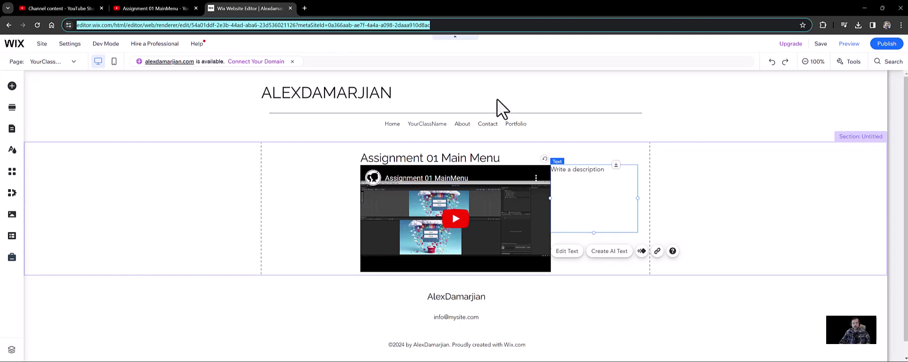
pyautogui.click(886, 45)
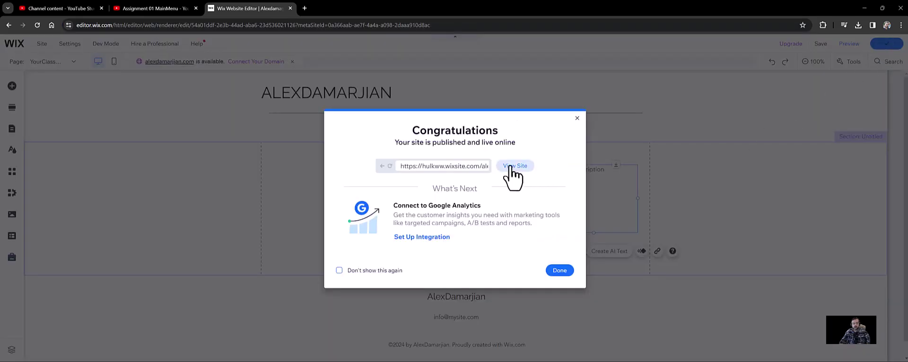
pyautogui.click(511, 166)
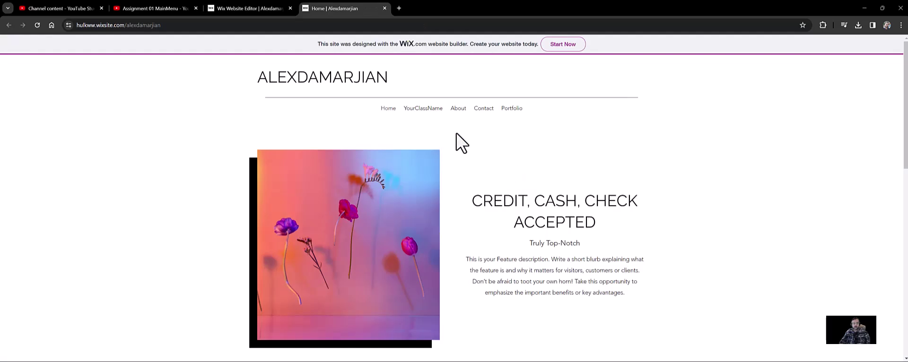
pyautogui.click(432, 110)
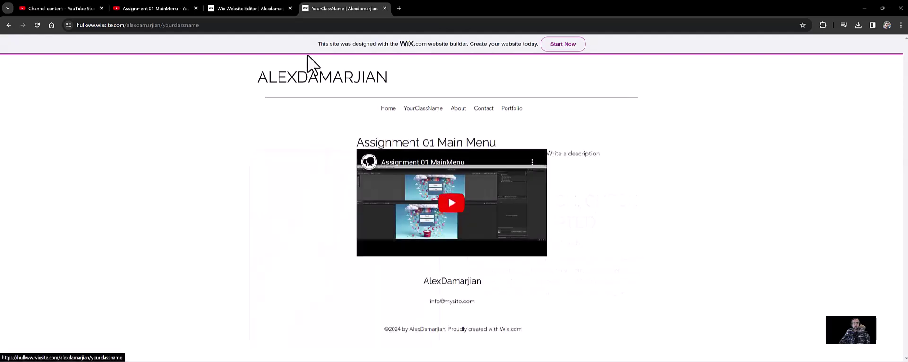
pyautogui.click(142, 25)
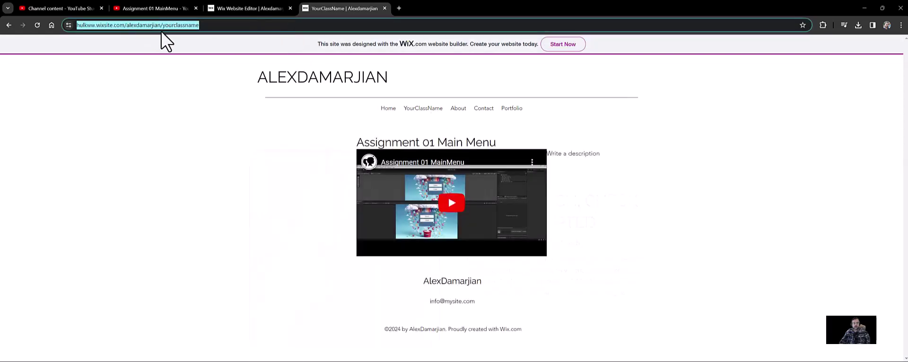